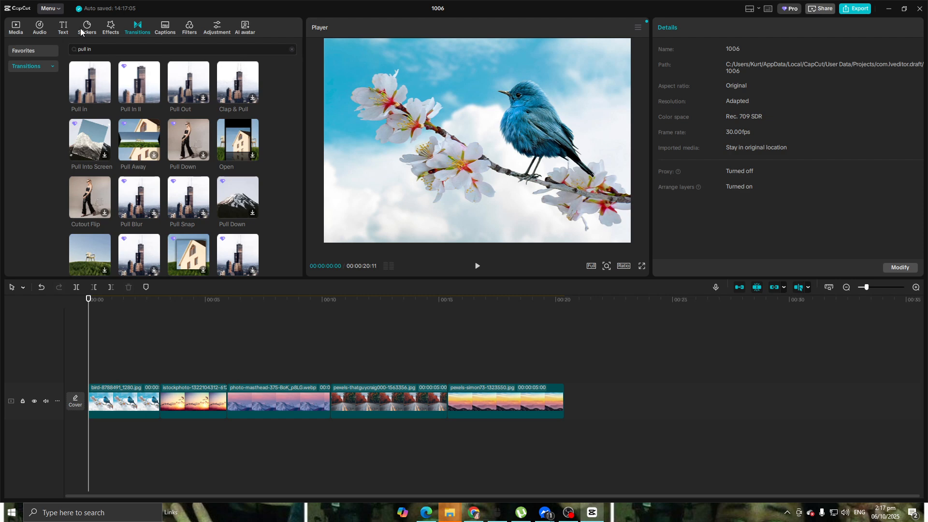
Show the transitions library and add a Transform keyframe at the very start of the bird clip.
click(161, 29)
click(138, 28)
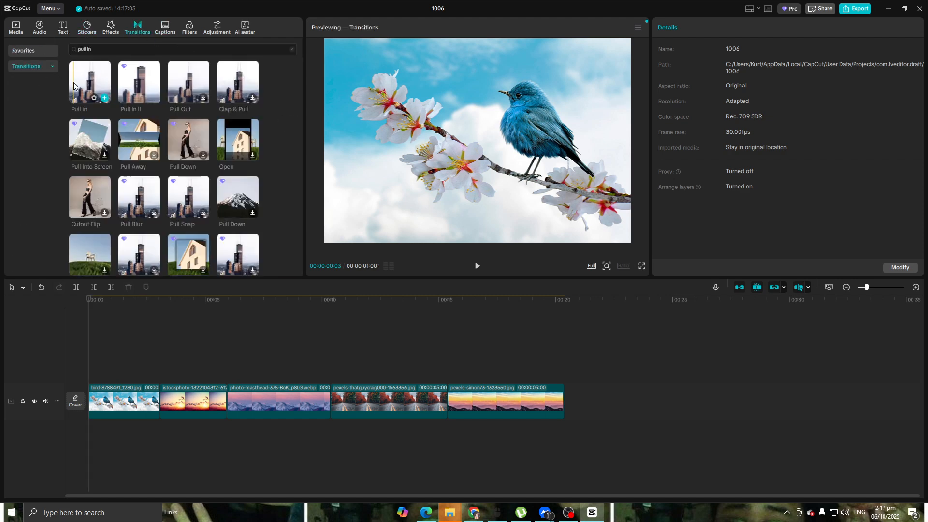
drag(88, 299, 155, 305)
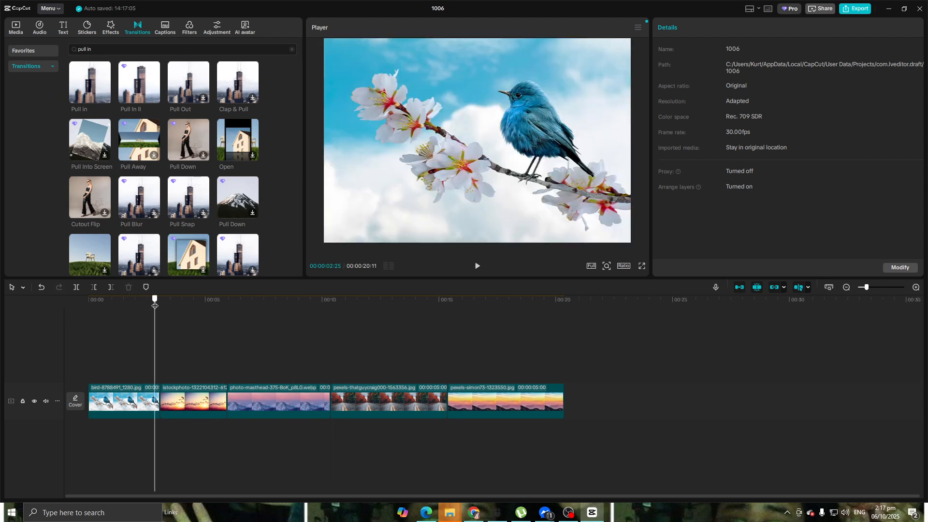
click(126, 404)
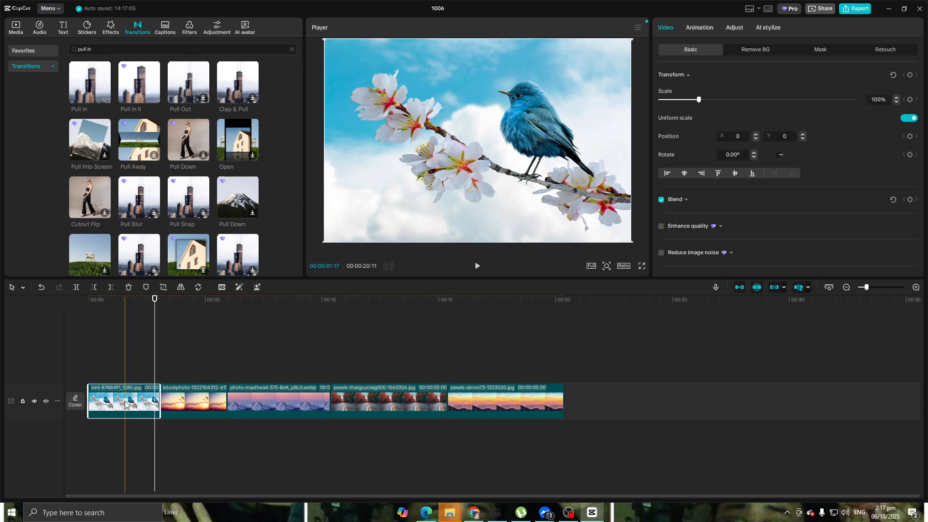
drag(109, 302, 95, 300)
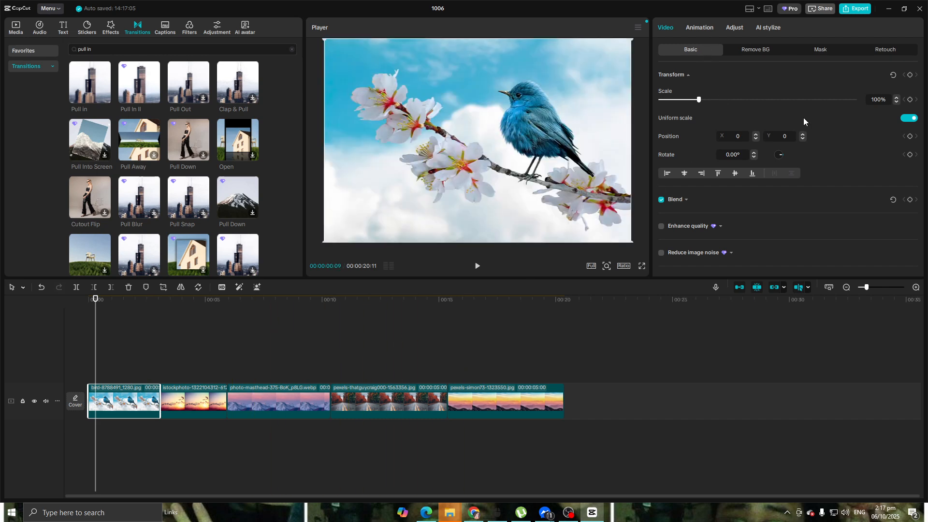
drag(95, 300, 87, 300)
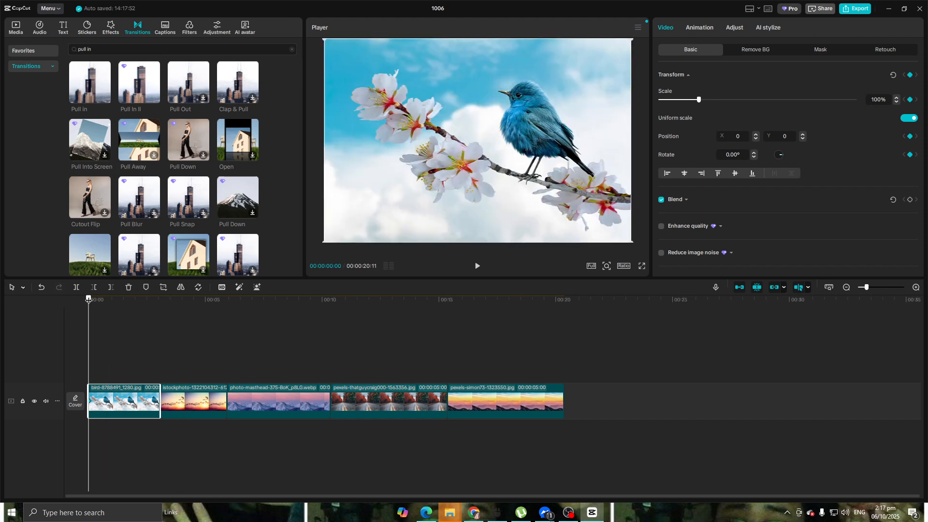
Add a second Transform keyframe just before the end of the bird clip.
drag(88, 299, 160, 310)
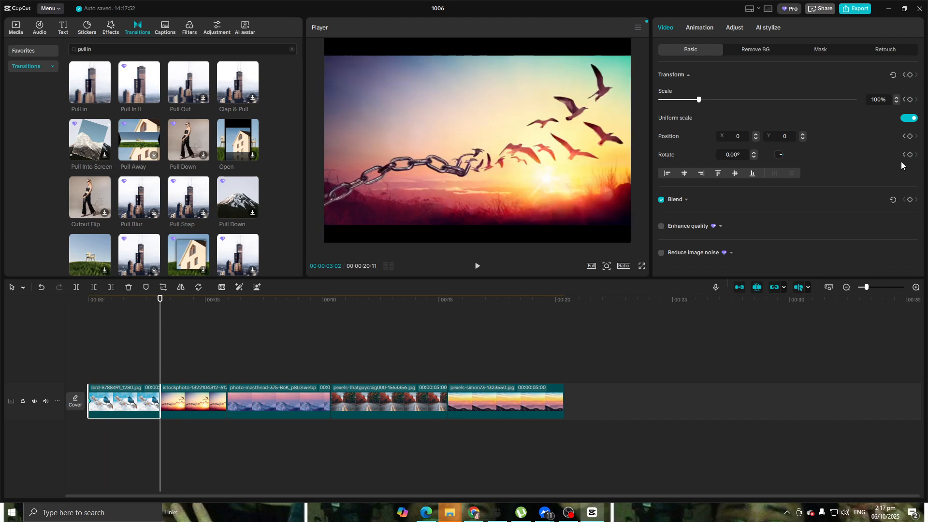
click(67, 296)
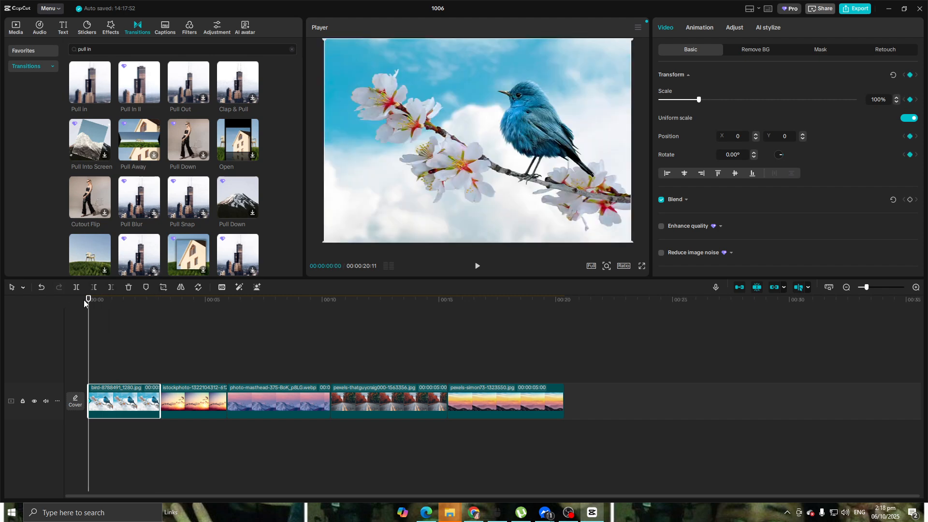
drag(87, 304, 153, 313)
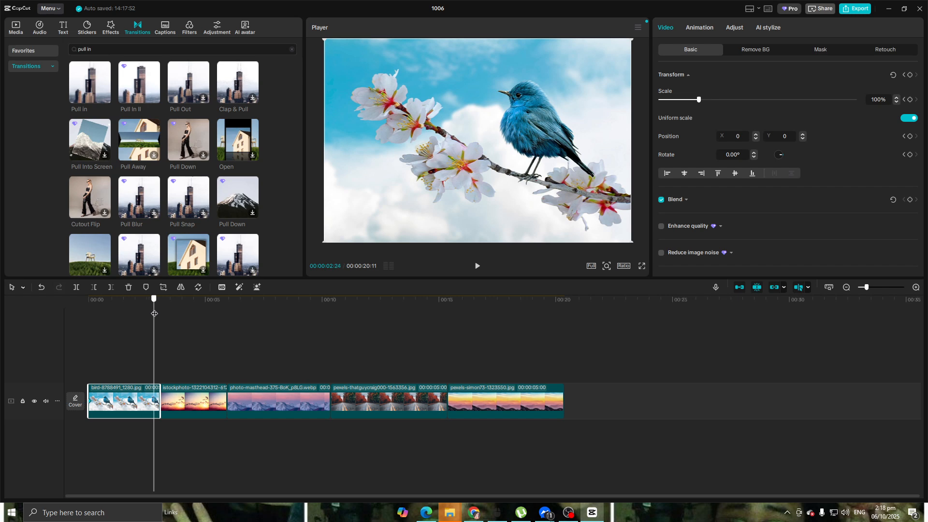
scroll(165, 336, up, 3)
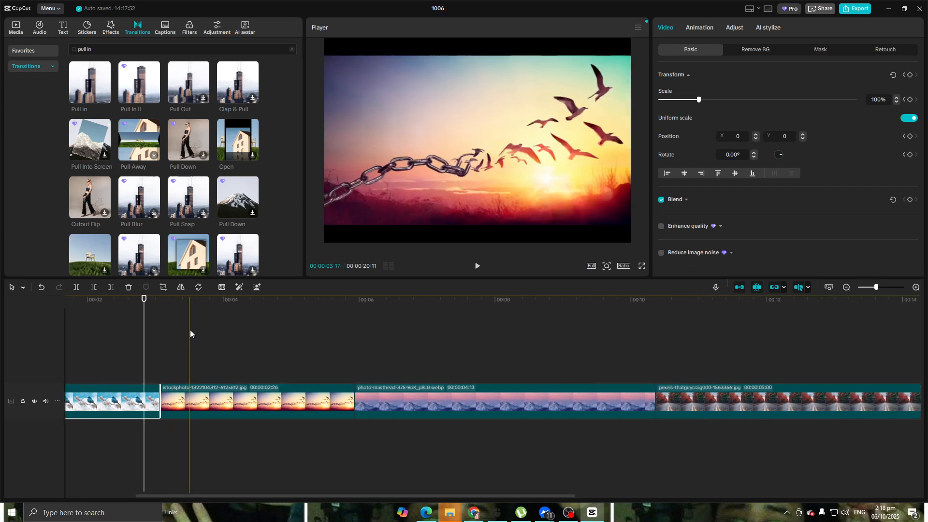
drag(143, 301, 152, 304)
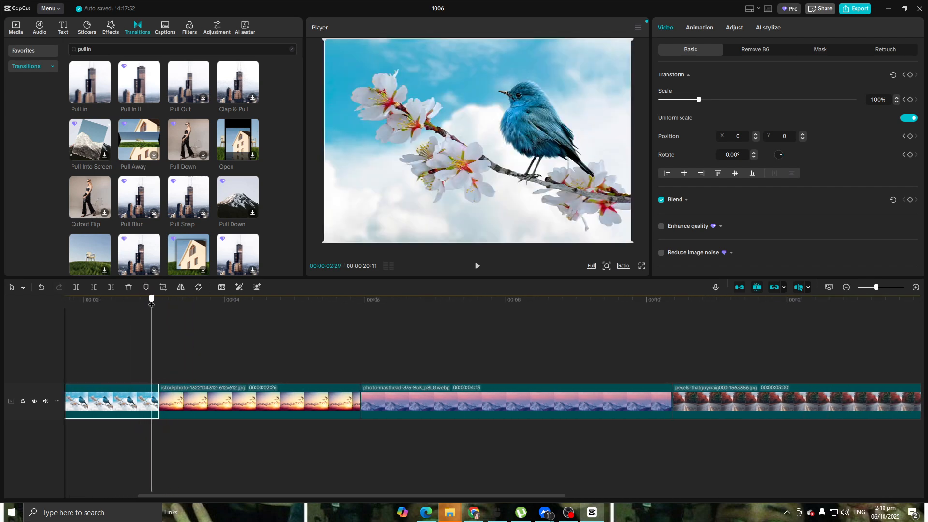
scroll(233, 368, down, 2)
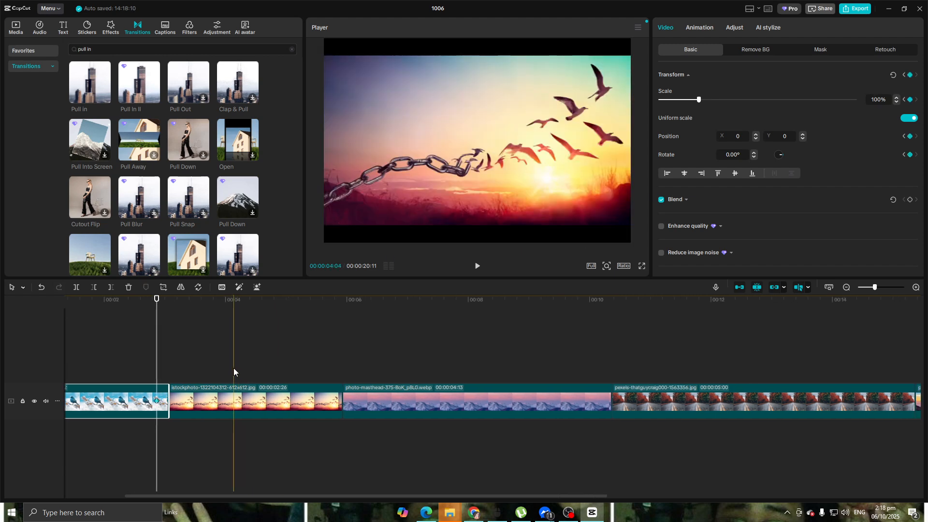
Enlarge the bird picture to 215% at the clip's end keyframe.
click(173, 365)
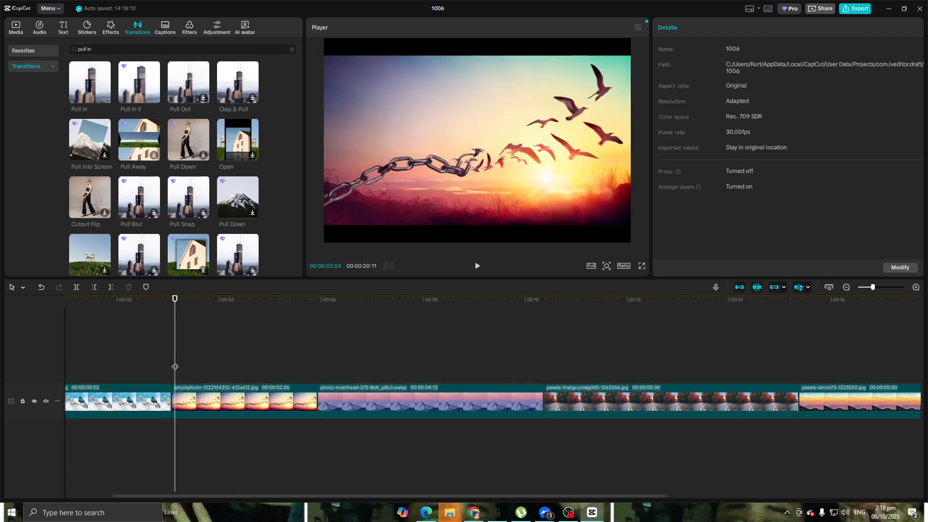
click(162, 405)
click(162, 405)
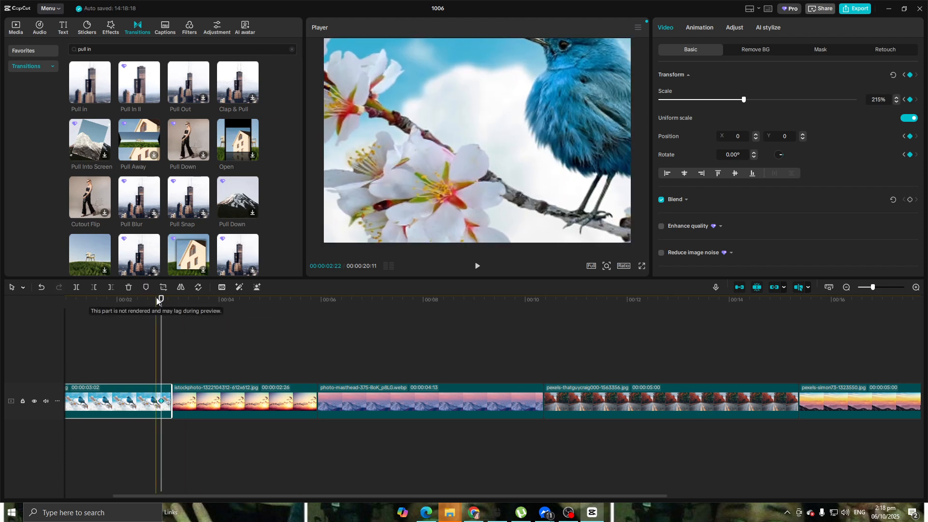
Add a Transform keyframe near the start of the istockphoto sunset clip, at 00:00:03:07.
drag(161, 298, 311, 316)
scroll(495, 428, down, 1)
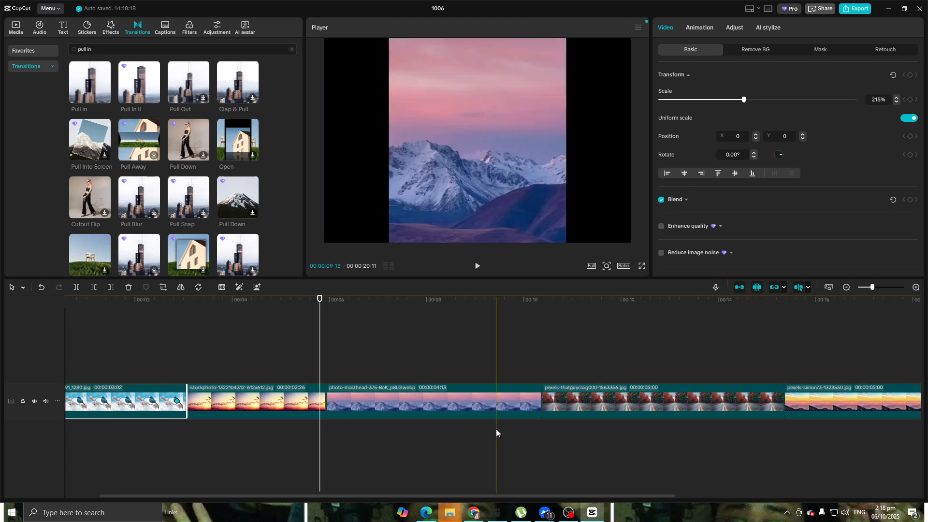
click(303, 409)
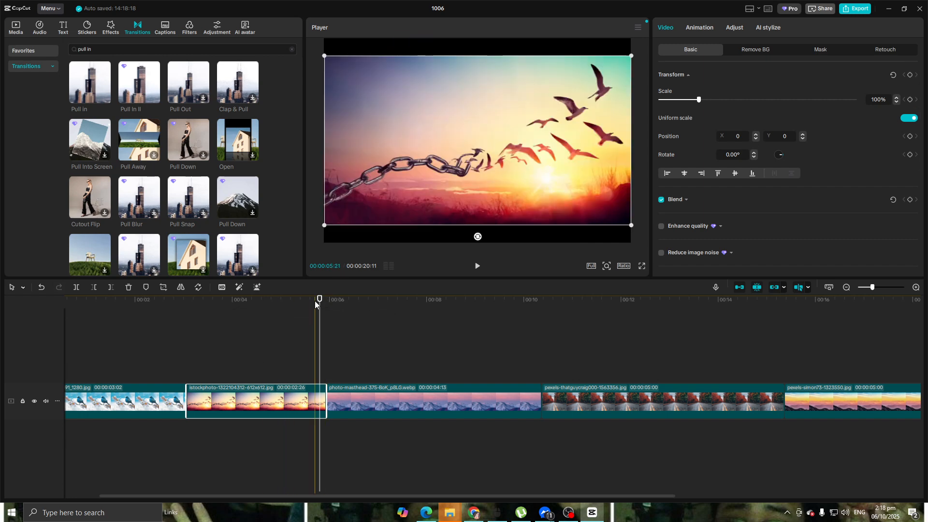
drag(319, 303, 197, 318)
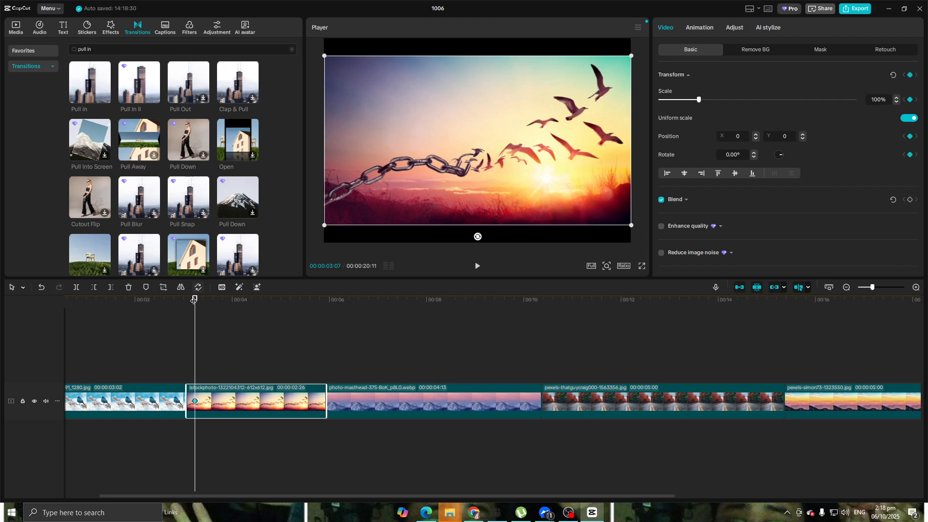
Add a Transform keyframe near the end of the sunset clip at 00:00:05:25 and enlarge the picture past the frame edges there.
drag(214, 309, 319, 312)
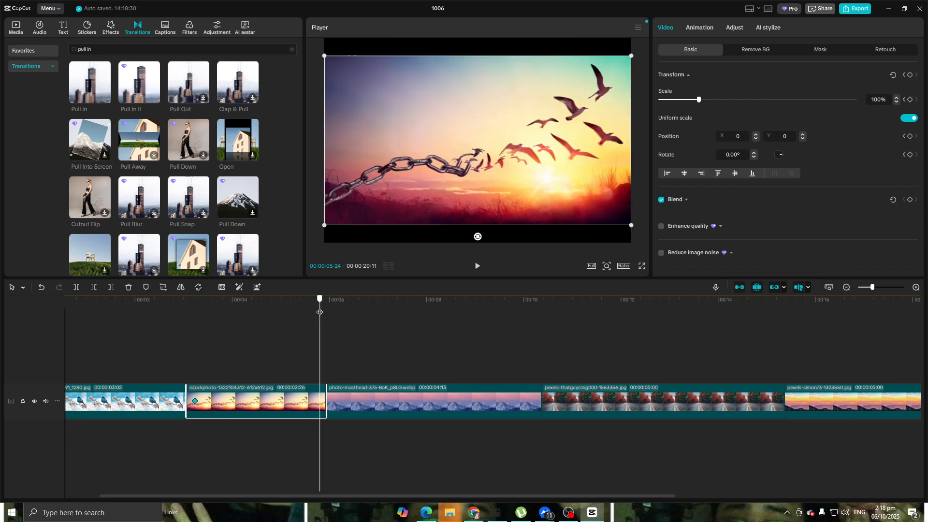
scroll(306, 308, up, 2)
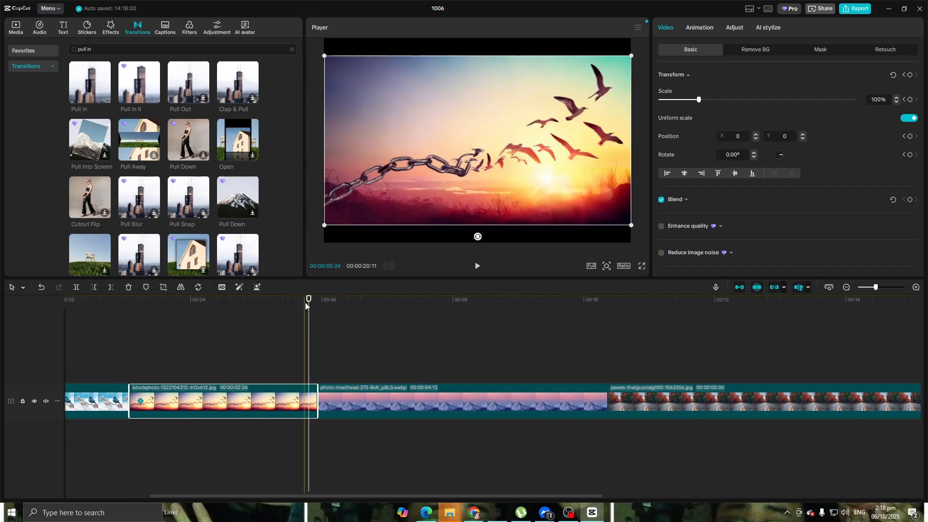
drag(309, 303, 310, 303)
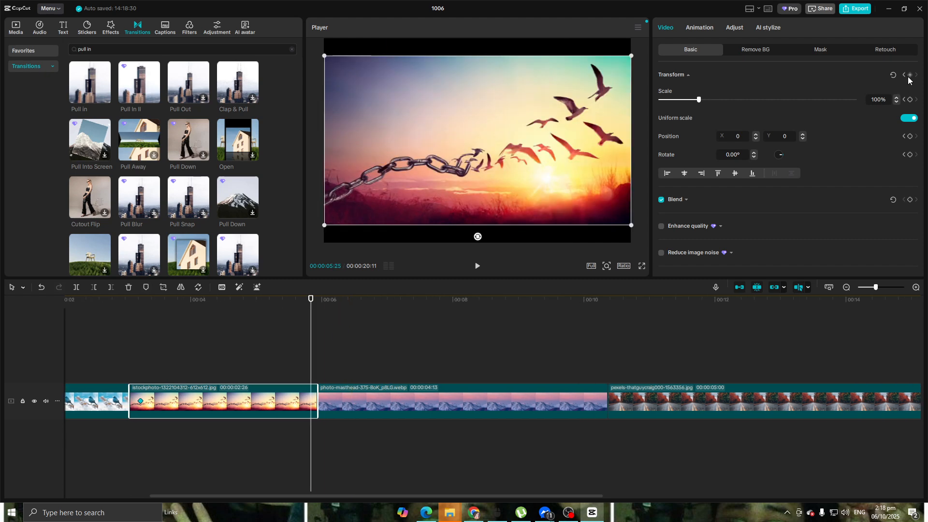
drag(326, 56, 70, 34)
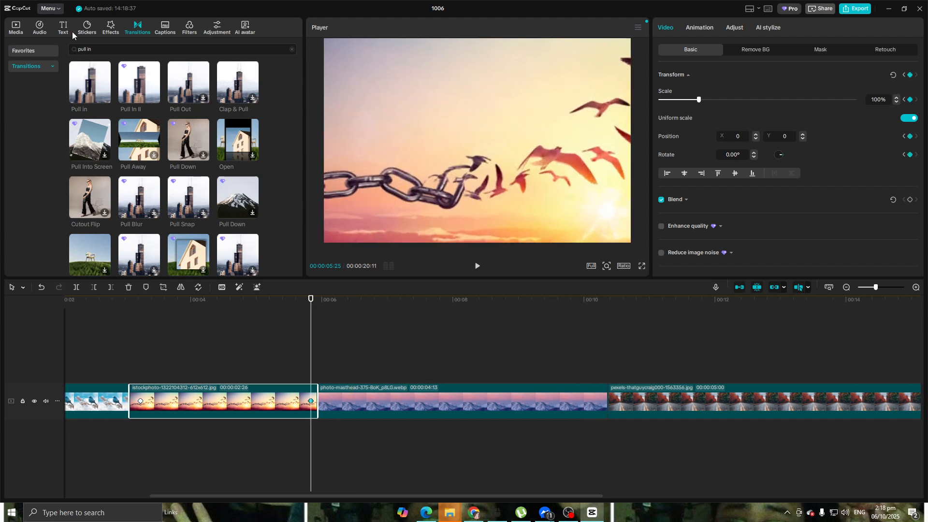
Add Transform keyframes to the mountain clip at 00:00:06:02 and 00:00:10:05, enlarging the picture to 210% at the second one.
click(471, 398)
drag(312, 299, 326, 300)
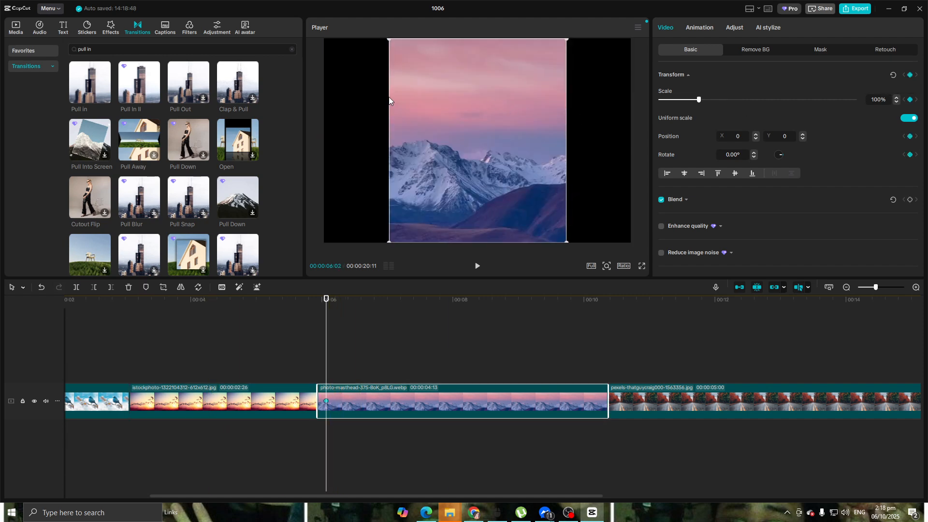
drag(389, 44, 328, 78)
drag(441, 299, 594, 299)
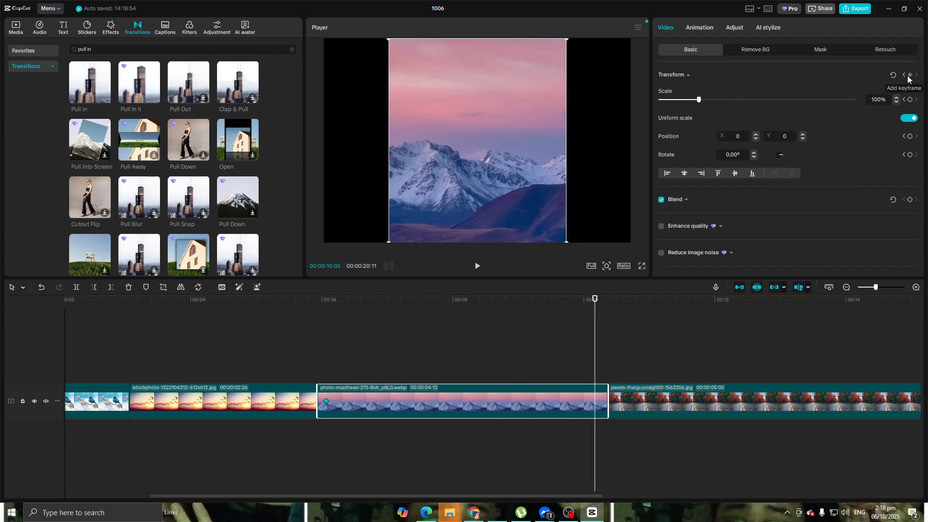
drag(392, 42, 5, 20)
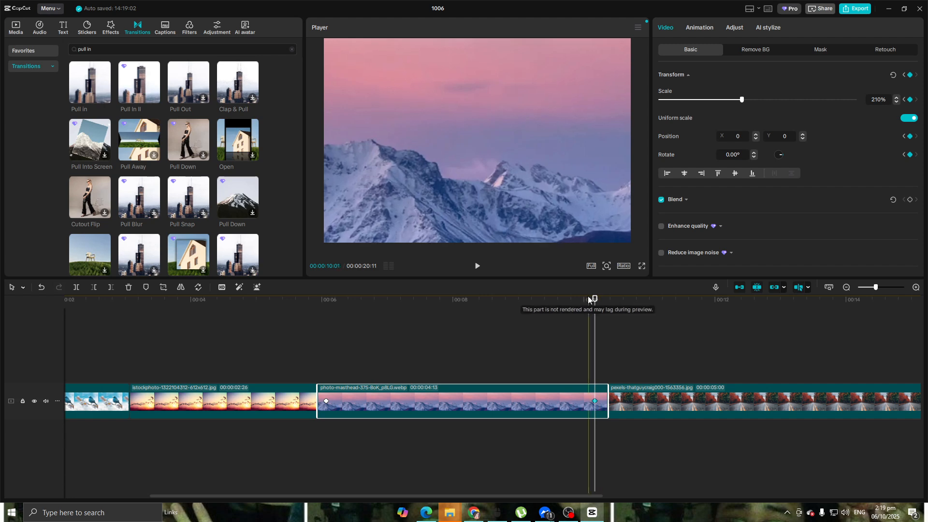
Place the Pull in transition between the bird and sunset clips, and add transitions at the following two cuts.
key(Home)
click(142, 85)
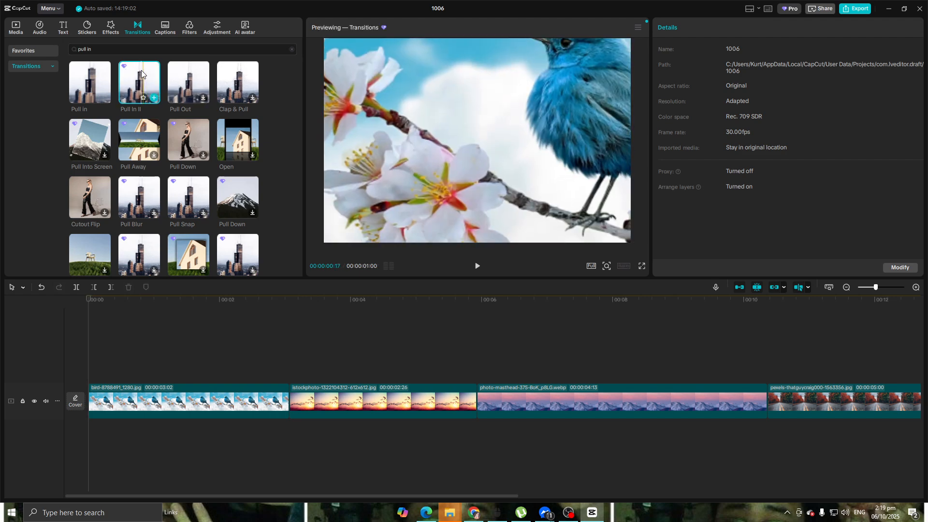
drag(86, 78, 285, 408)
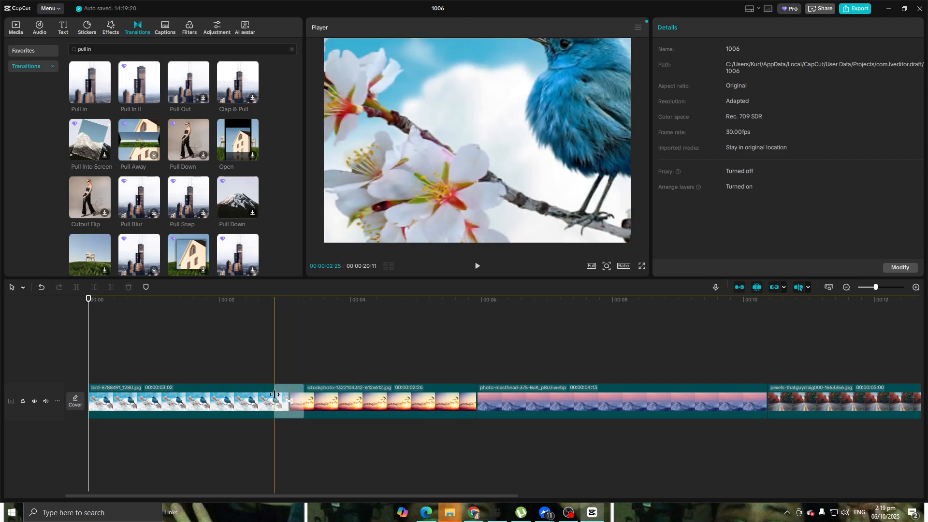
drag(141, 103, 469, 399)
drag(322, 140, 752, 402)
Play the sequence from the first clip through the three transitions.
click(242, 319)
key(space)
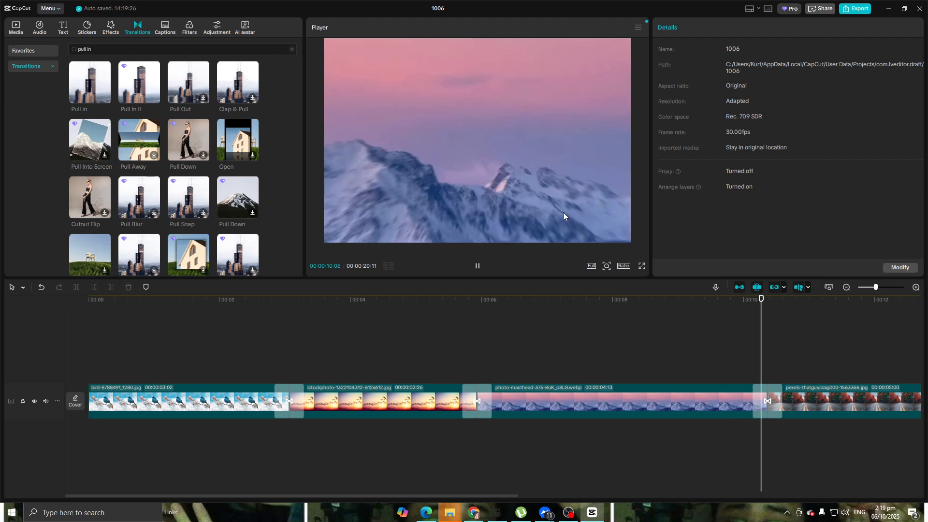
key(space)
Trim the beginning of the bird clip to a duration of 00:00:01:20 and play it back.
drag(772, 306, 0, 315)
click(95, 410)
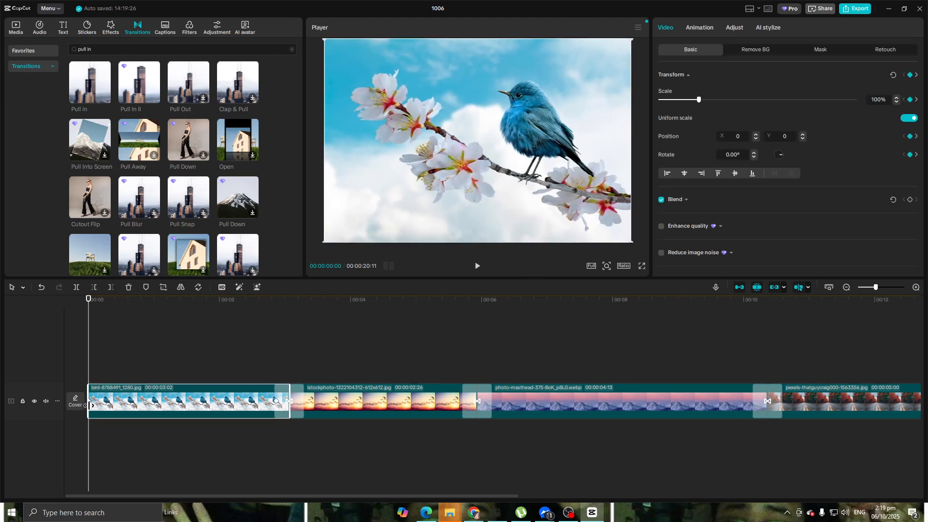
drag(89, 405, 182, 406)
key(space)
key(space)
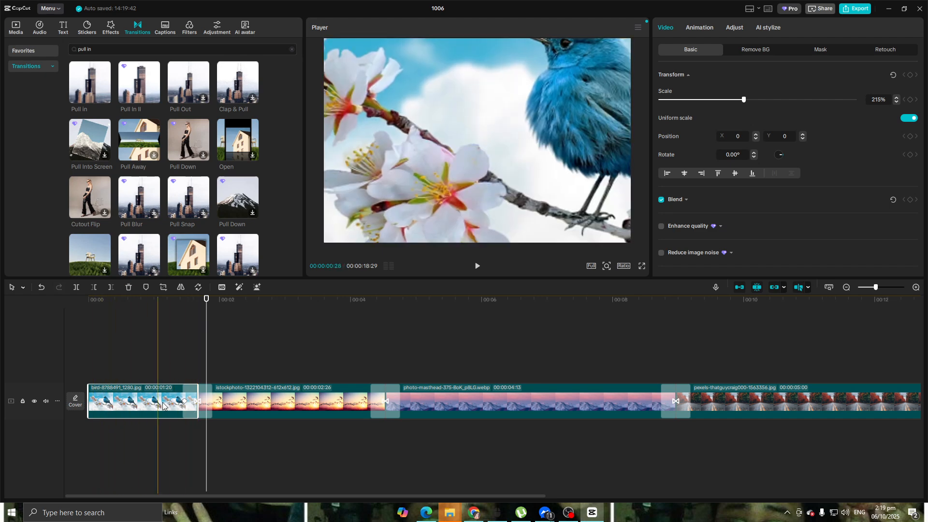
Remove the remaining keyframe near the end of the bird clip and replay the sequence from the start.
click(184, 401)
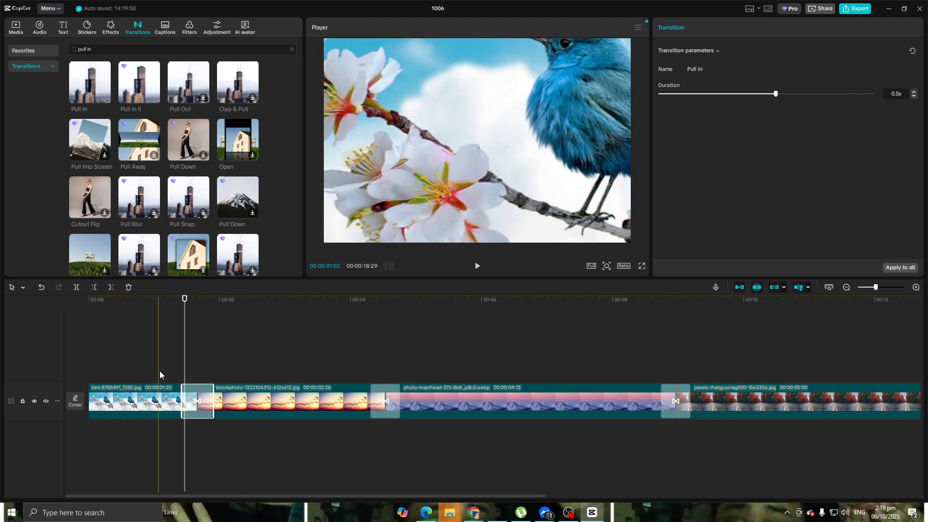
click(149, 299)
drag(107, 301, 26, 300)
key(space)
key(space)
Add a Transform keyframe near the start of the trimmed bird clip, at 00:00:00:03.
click(104, 400)
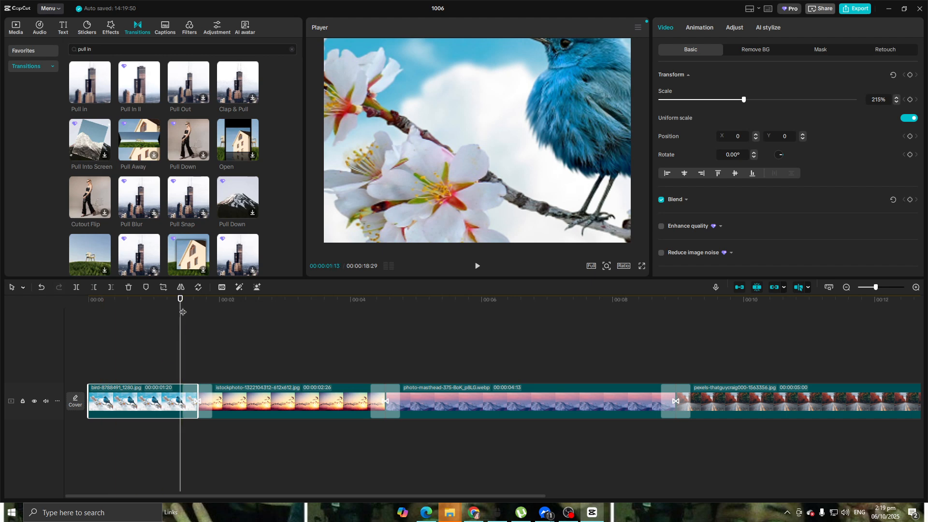
drag(180, 301, 95, 300)
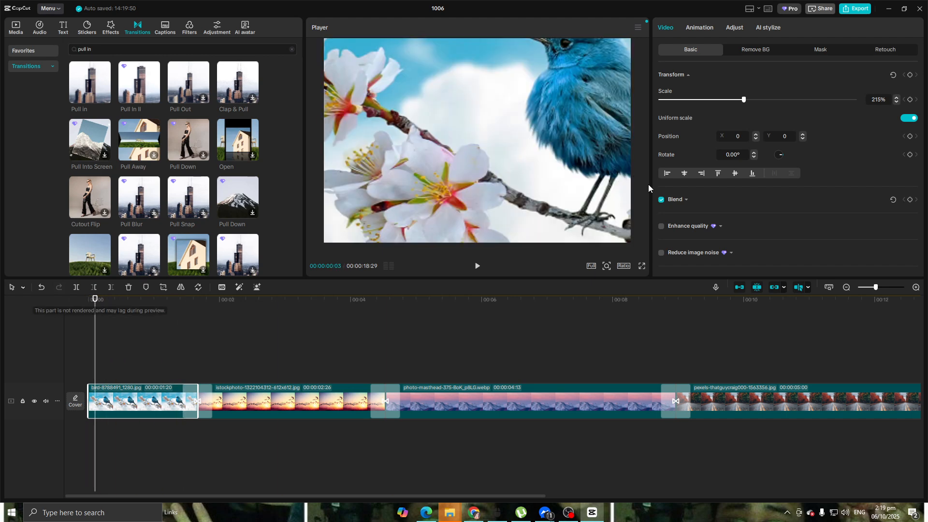
click(699, 28)
click(667, 29)
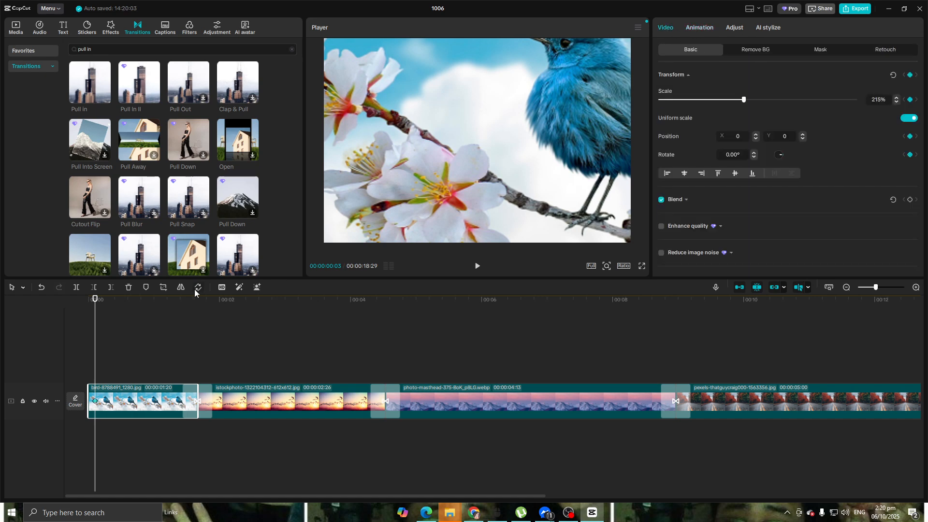
Add a bird clip keyframe at 00:00:01:13, then reposition the picture to X -2231, Y -1879 and enlarge it to 378%.
drag(153, 305, 182, 304)
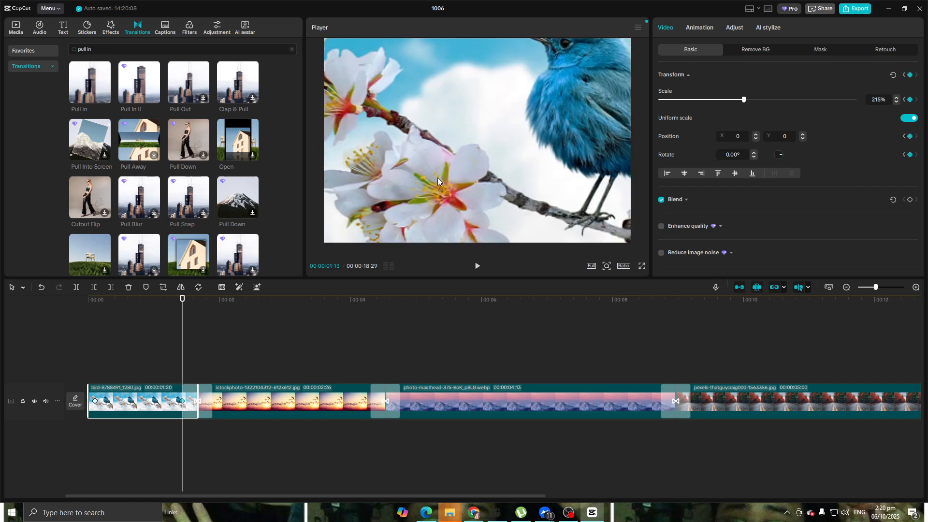
mouse_move(447, 186)
mouse_down()
mouse_move(441, 198)
mouse_move(439, 181)
mouse_up()
drag(521, 207, 303, 72)
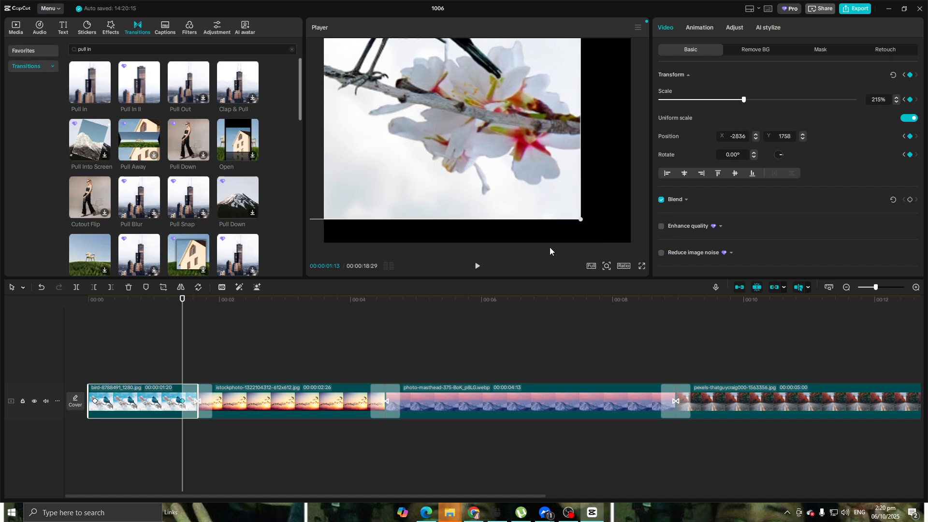
drag(581, 220, 563, 260)
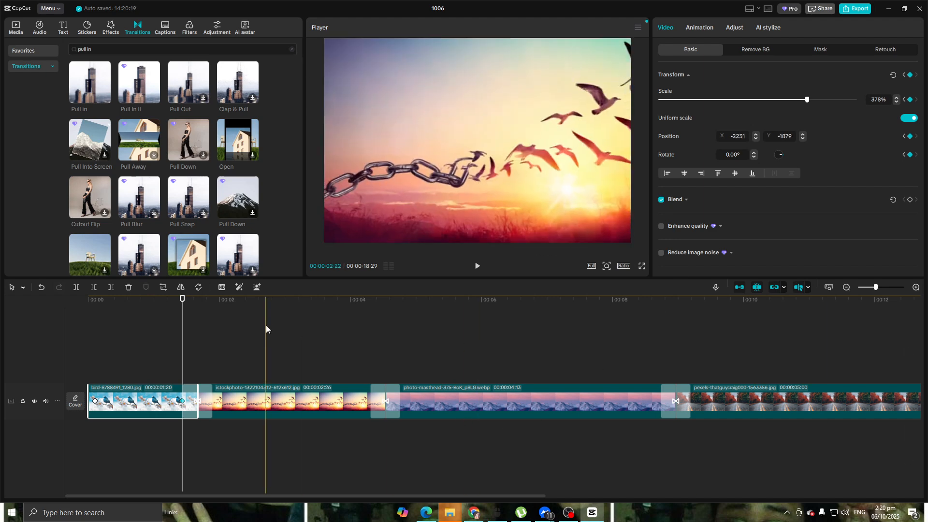
Replay the sequence from the start and delete the three Pull in transitions between the clips.
drag(182, 301, 90, 300)
click(477, 266)
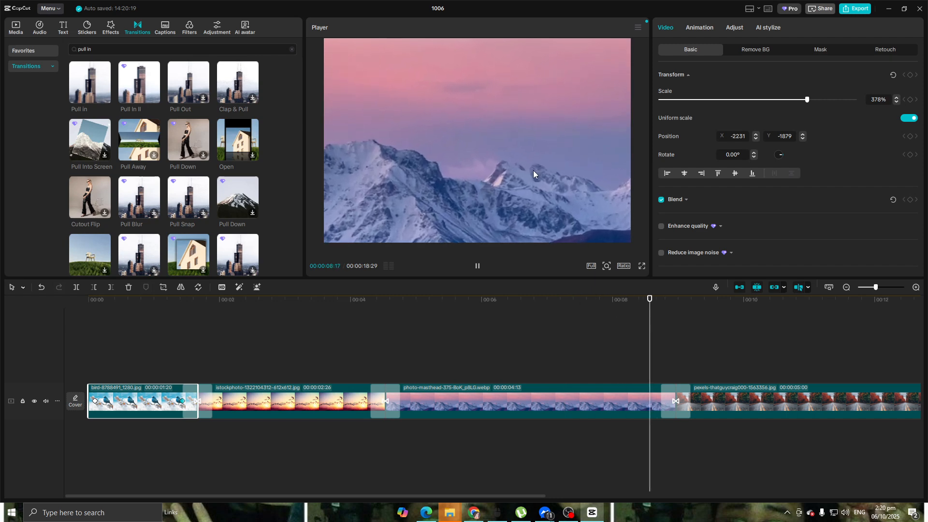
click(671, 402)
key(Delete)
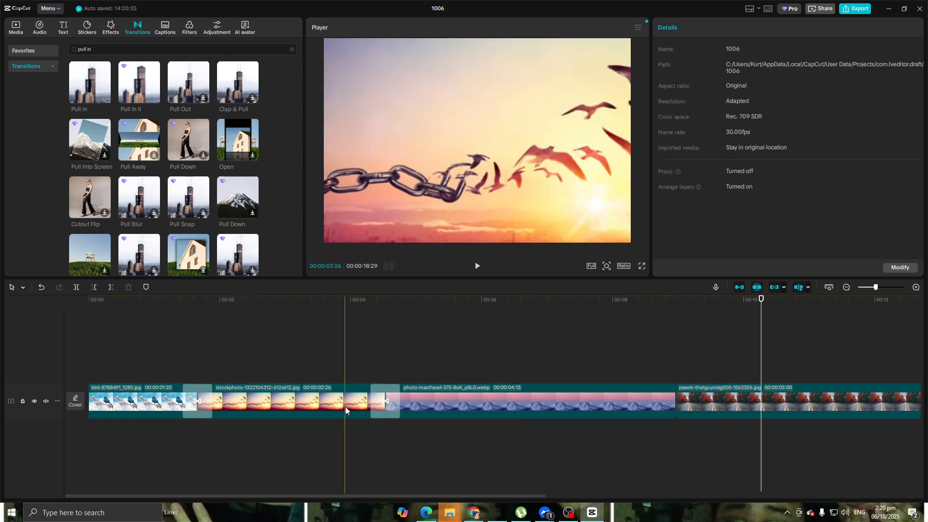
click(384, 400)
key(Delete)
click(202, 399)
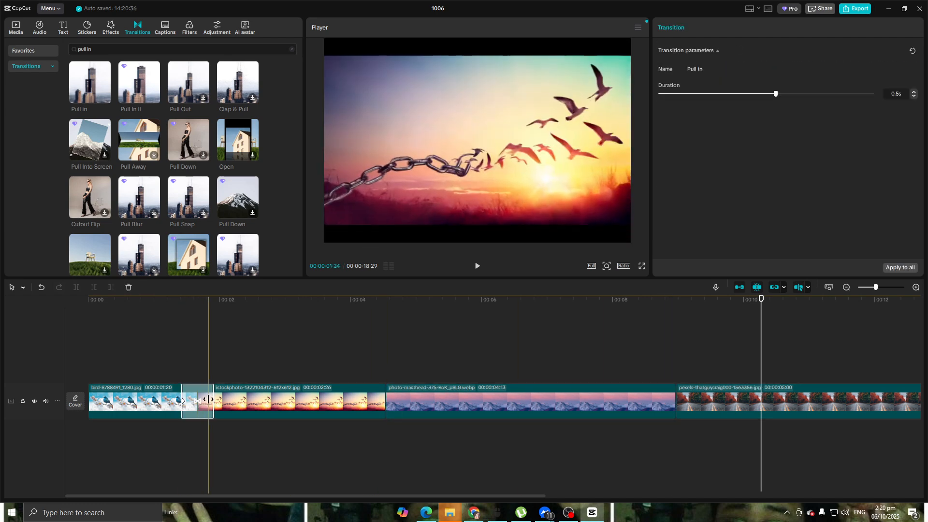
key(Delete)
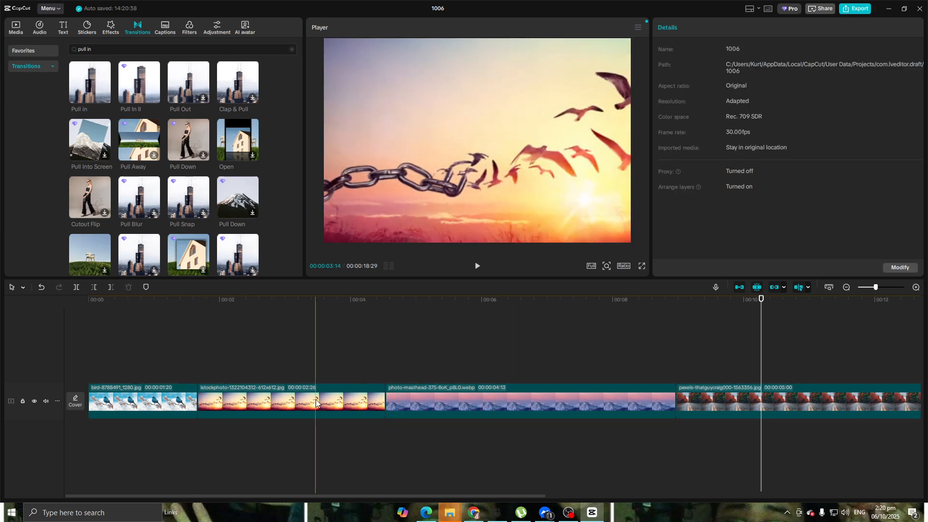
Delete the istockphoto clip with the broken chain and select the mountain clip.
click(360, 401)
key(Delete)
click(309, 406)
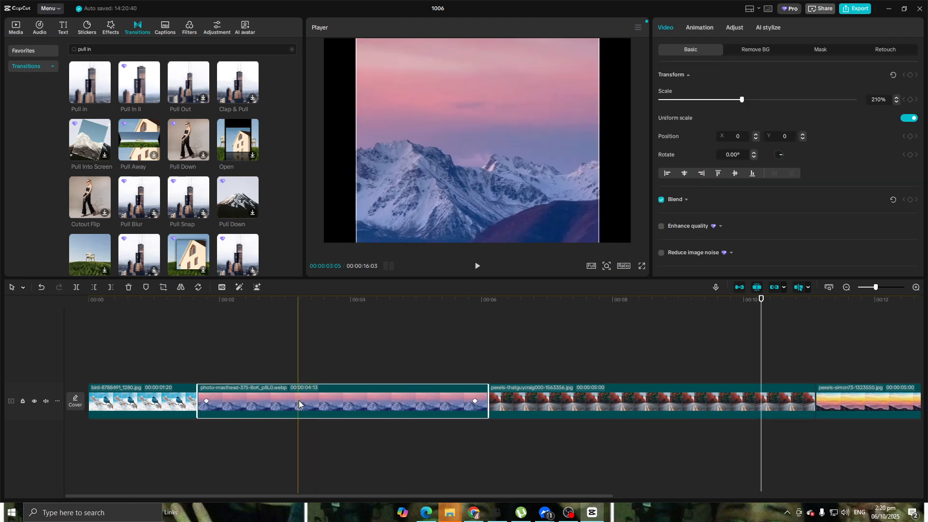
Add the trending Comic Cut transition between the mountain and autumn road clips and play it back.
click(38, 51)
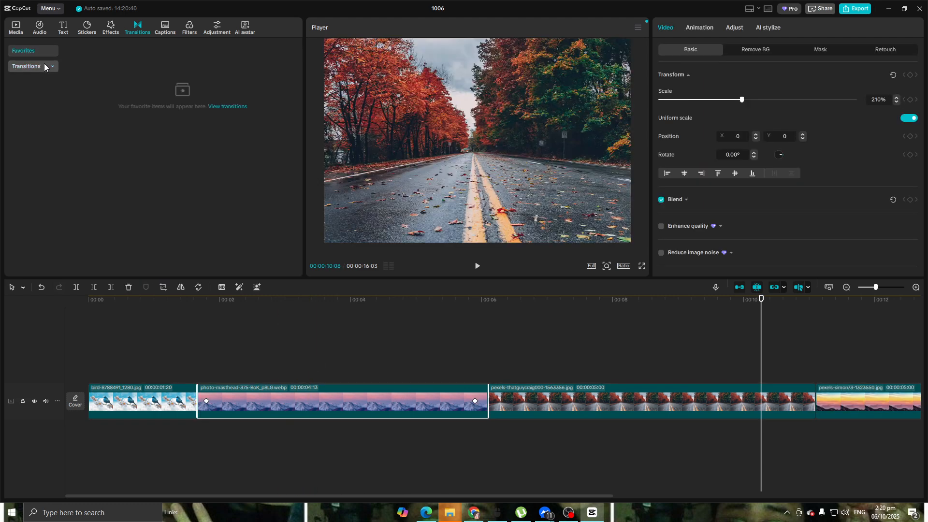
click(44, 64)
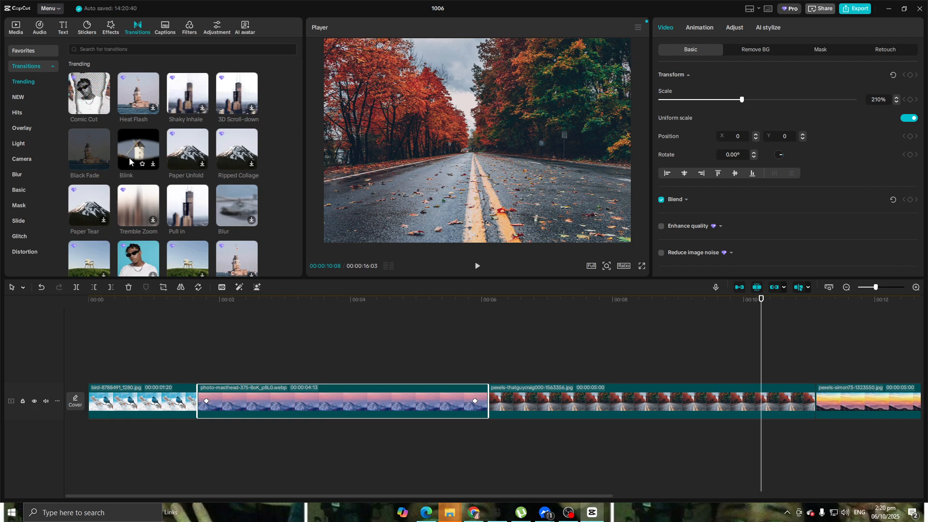
drag(96, 102, 488, 411)
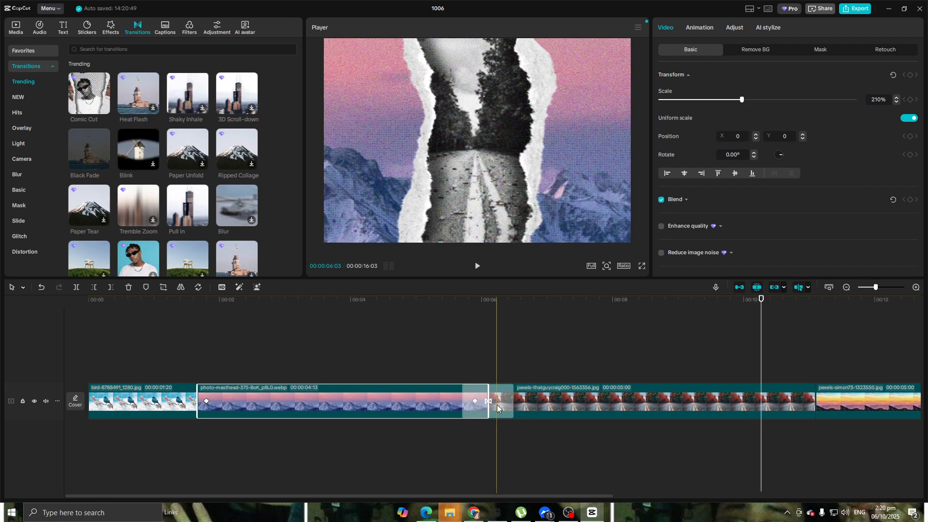
drag(761, 301, 349, 306)
click(477, 266)
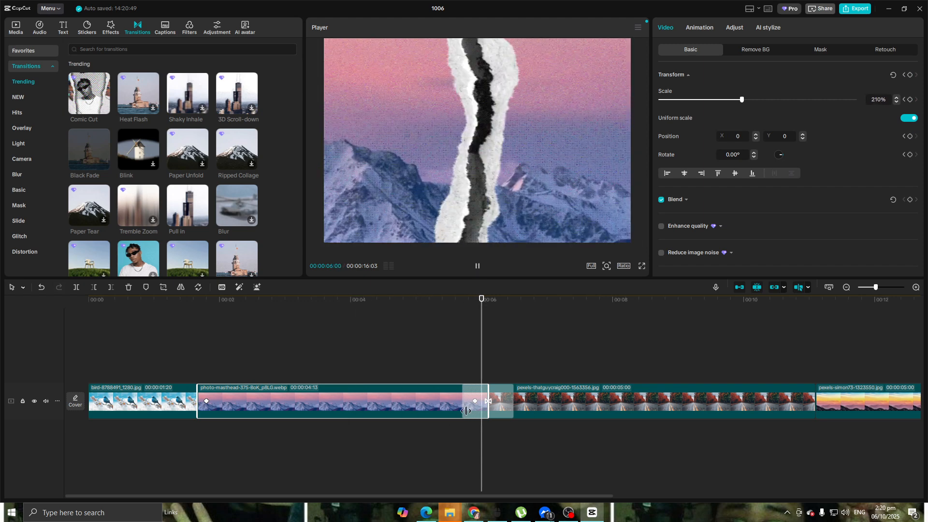
drag(574, 314, 320, 329)
click(906, 436)
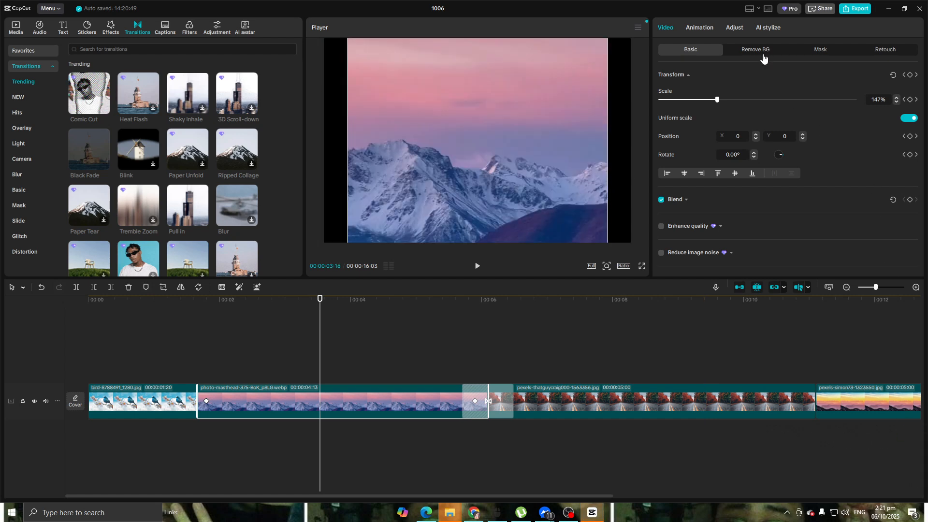
Replay the sequence from the mountain clip's first keyframe through the transition into the road clip.
drag(319, 298, 175, 302)
click(206, 404)
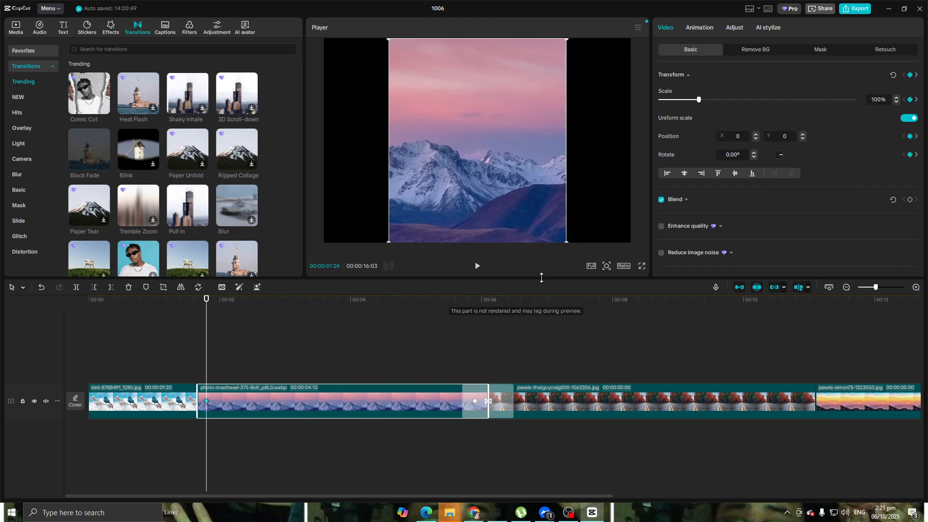
click(476, 266)
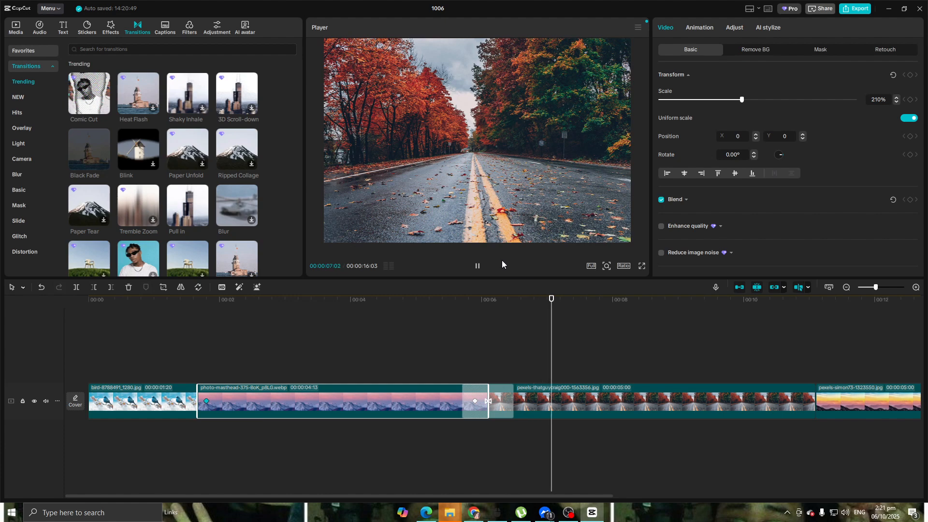
click(477, 266)
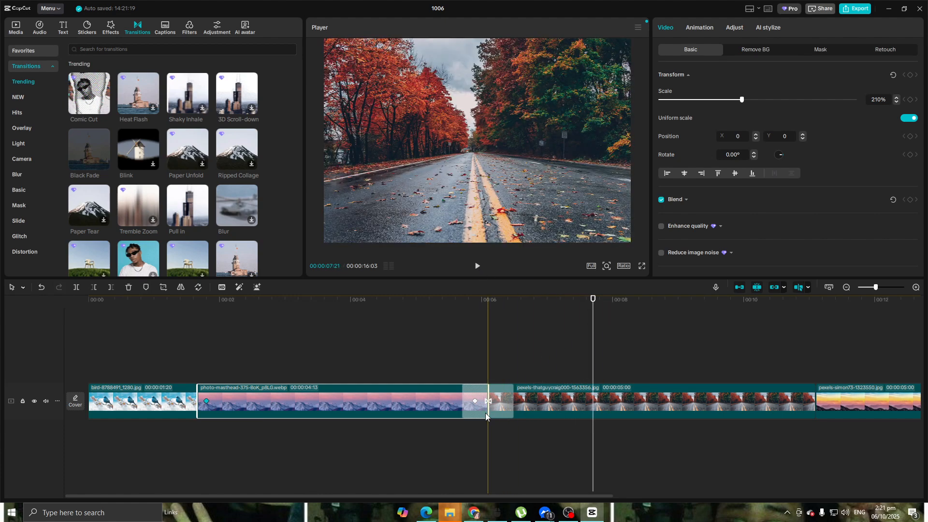
drag(593, 299, 411, 295)
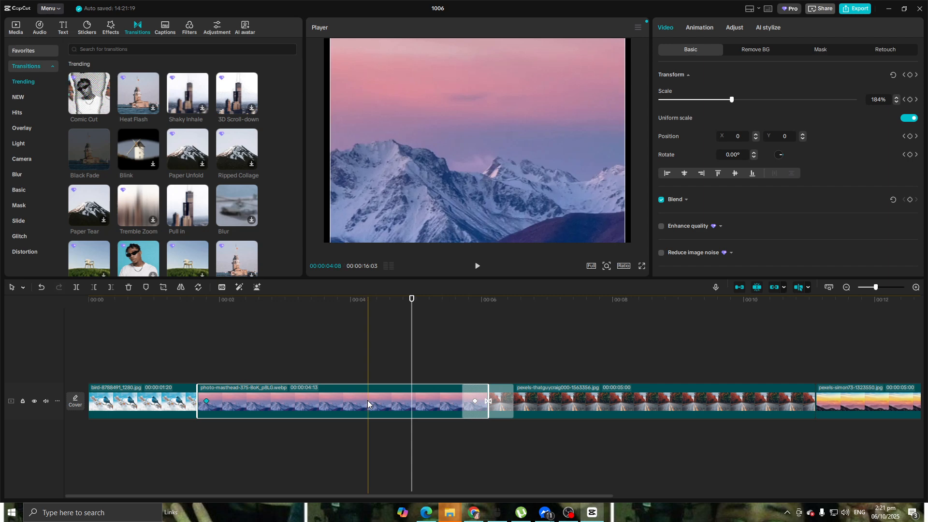
Trim the beginning of the bird clip and remove its remaining Transform keyframe.
click(163, 404)
drag(93, 399, 142, 404)
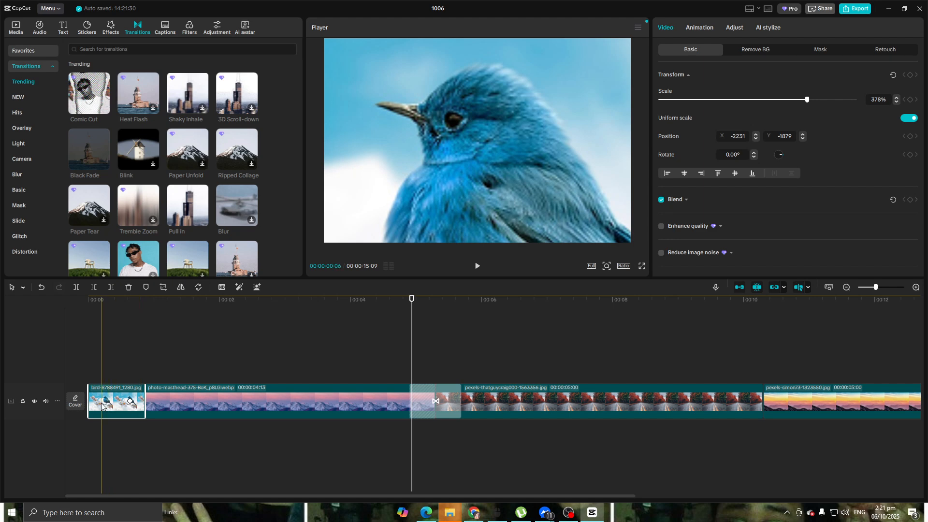
click(130, 402)
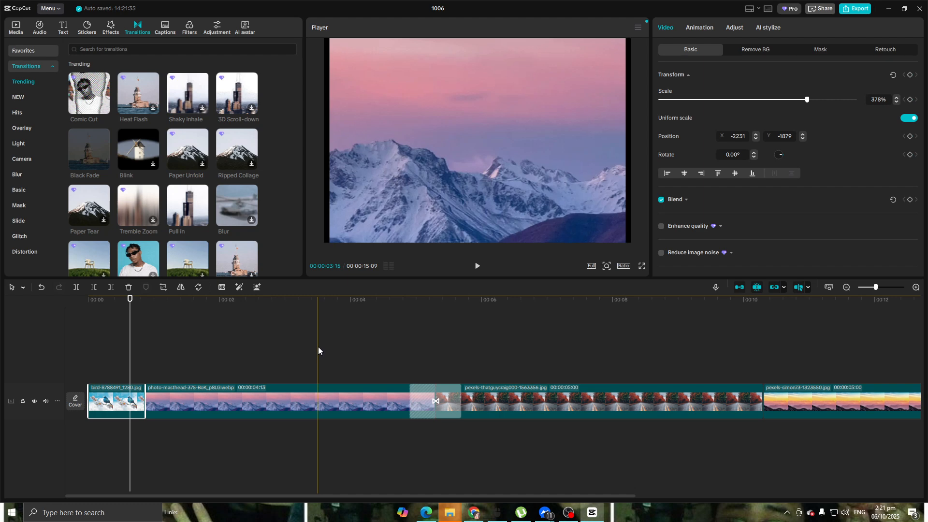
Scale the bird picture to 153% and reposition it to X -683, Y -236 so it fills the frame.
drag(497, 176, 535, 172)
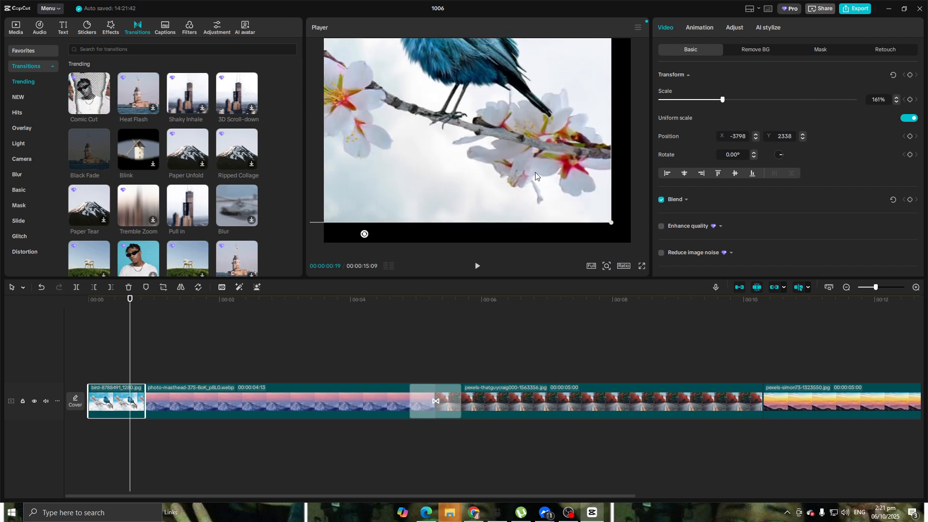
drag(618, 222, 540, 229)
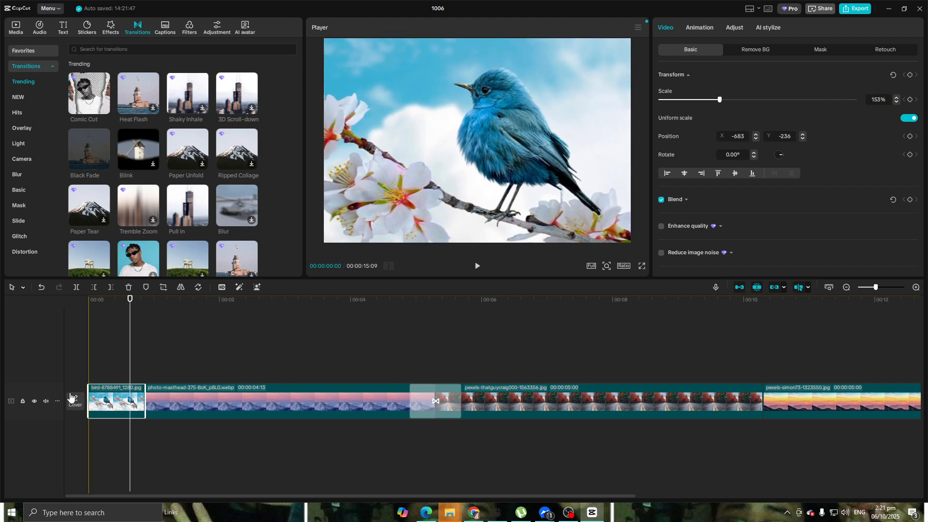
Trim slightly more off the start of the bird clip and add a Transform keyframe at 00:00:00:00.
click(77, 361)
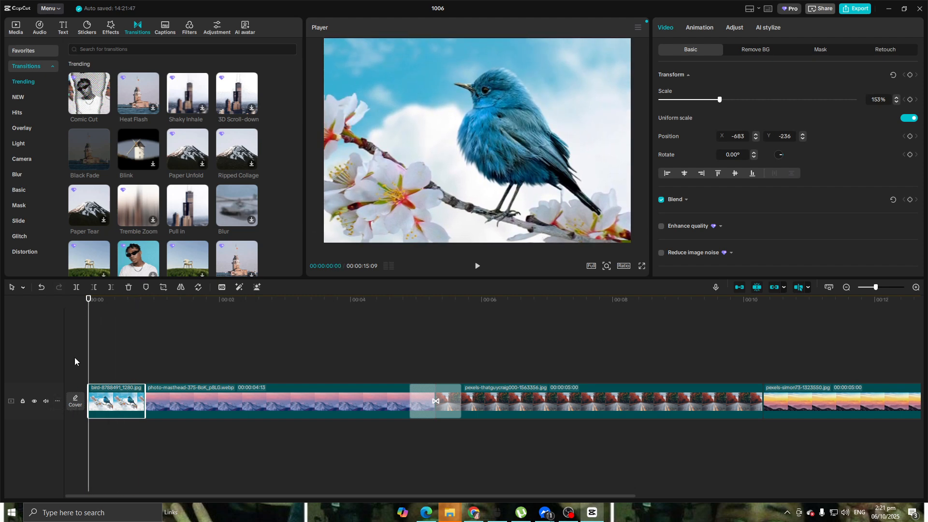
click(92, 399)
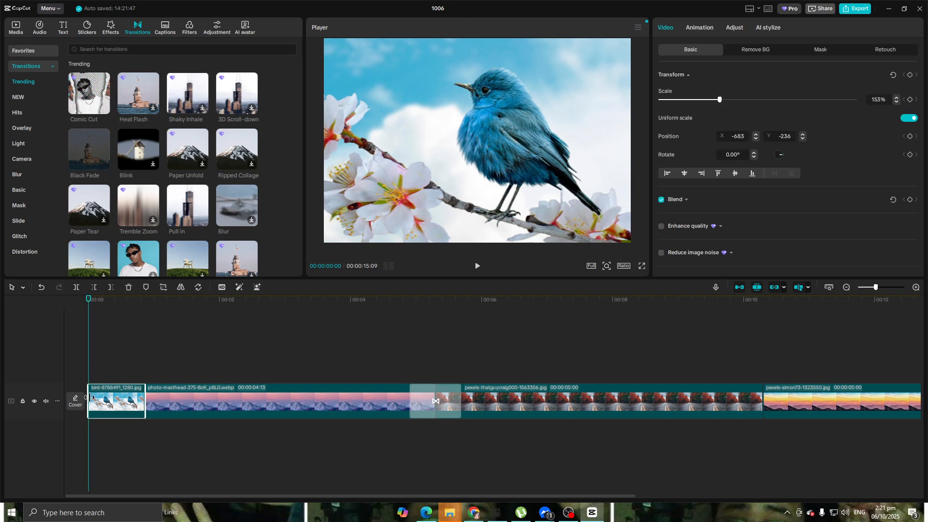
drag(89, 397, 96, 399)
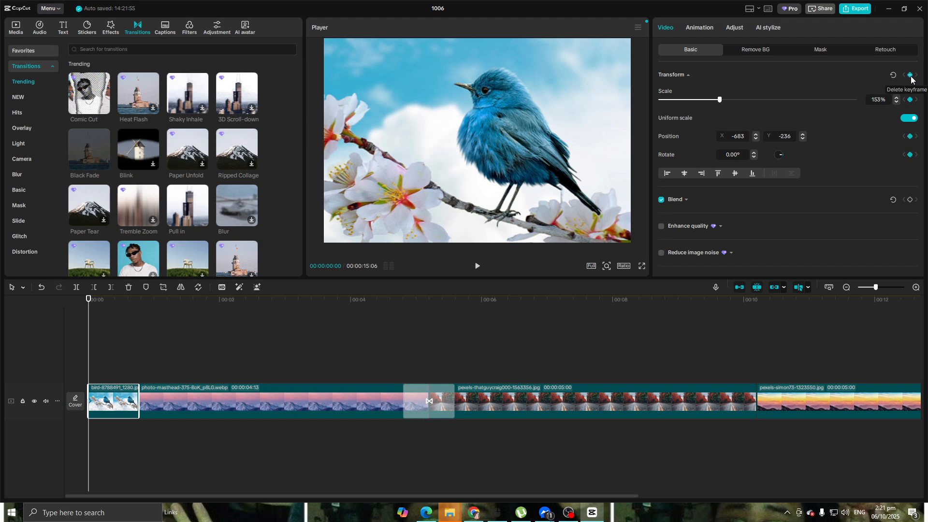
Add a bird clip keyframe at 00:00:00:21, enlarging the picture to 351% and repositioning it to X -2014, Y -1837.
drag(89, 301, 134, 303)
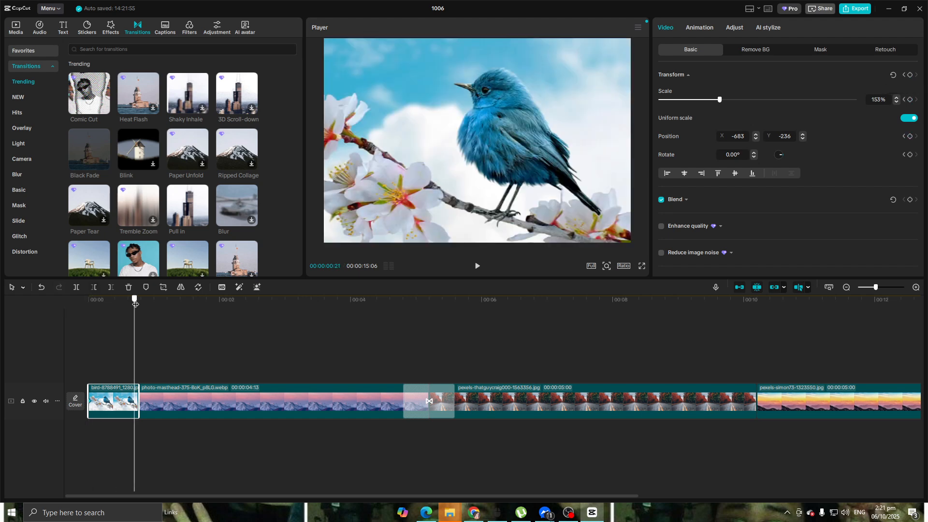
click(909, 75)
drag(604, 232, 926, 466)
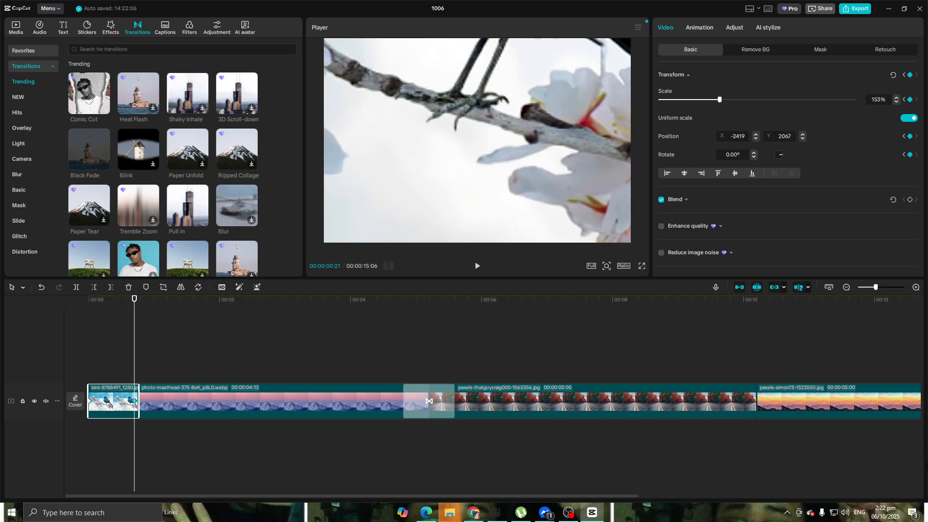
drag(452, 94, 456, 361)
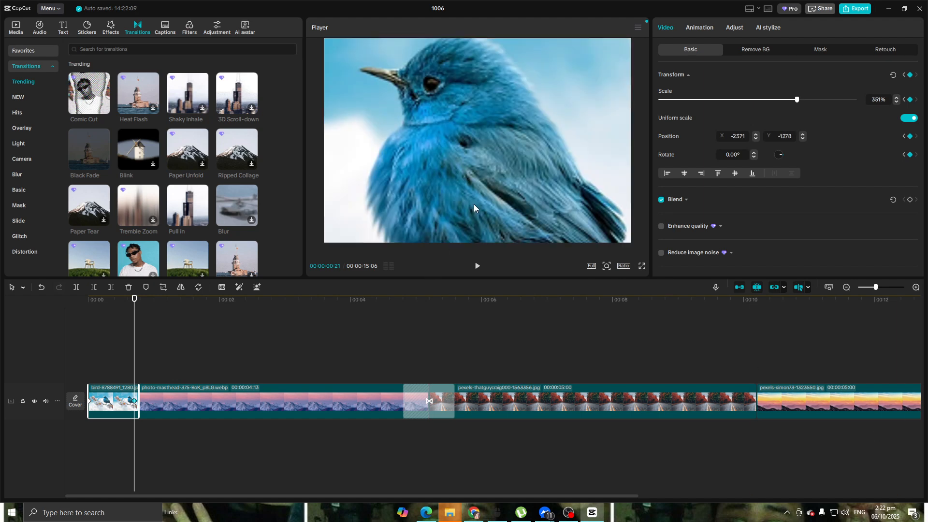
drag(455, 138, 488, 179)
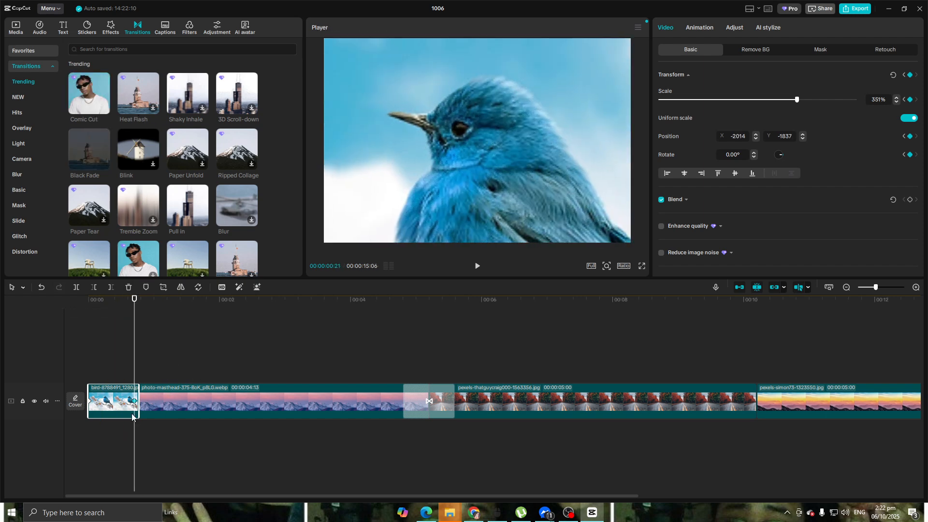
Try the Comic Cut transition between the bird and mountain clips and replay it from the start.
drag(85, 97, 134, 410)
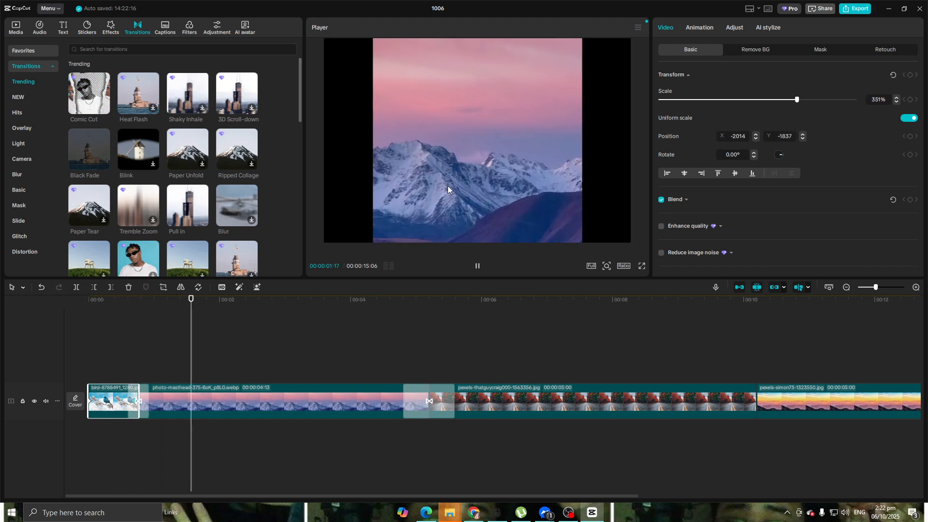
key(space)
drag(262, 301, 12, 307)
key(space)
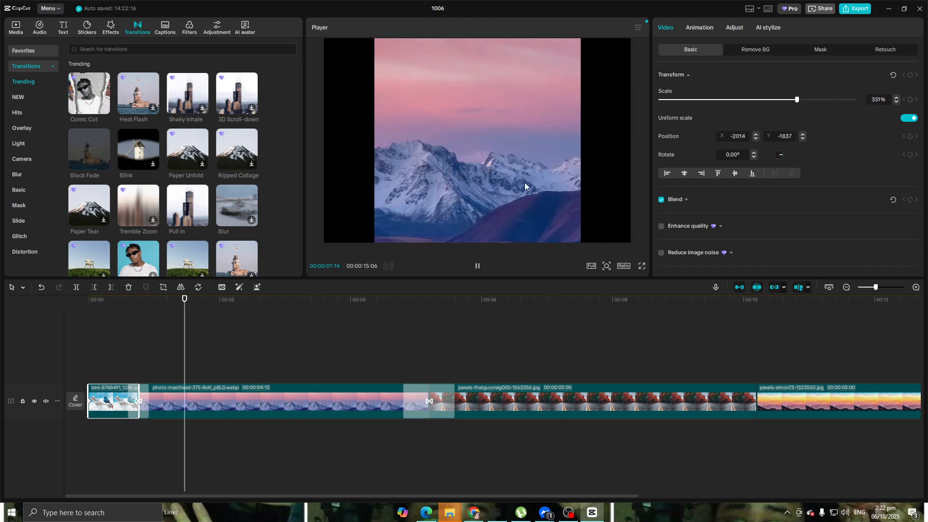
Replace the transition between the bird and mountain clips with Black Fade and play back the sequence.
click(84, 152)
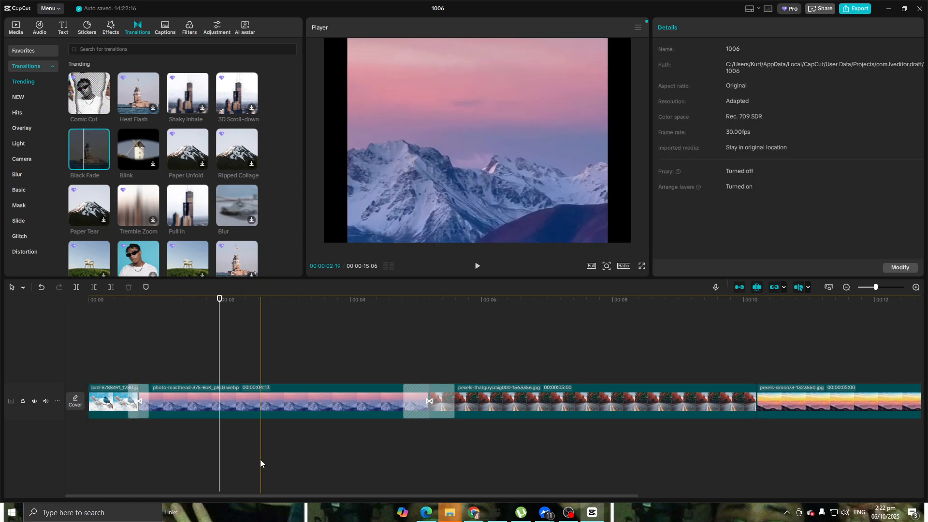
click(138, 414)
key(Delete)
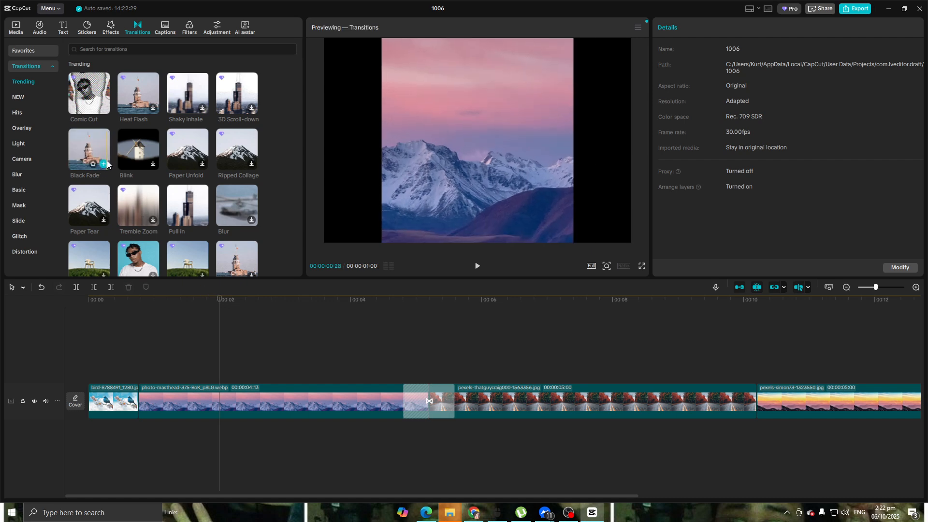
drag(83, 147, 158, 362)
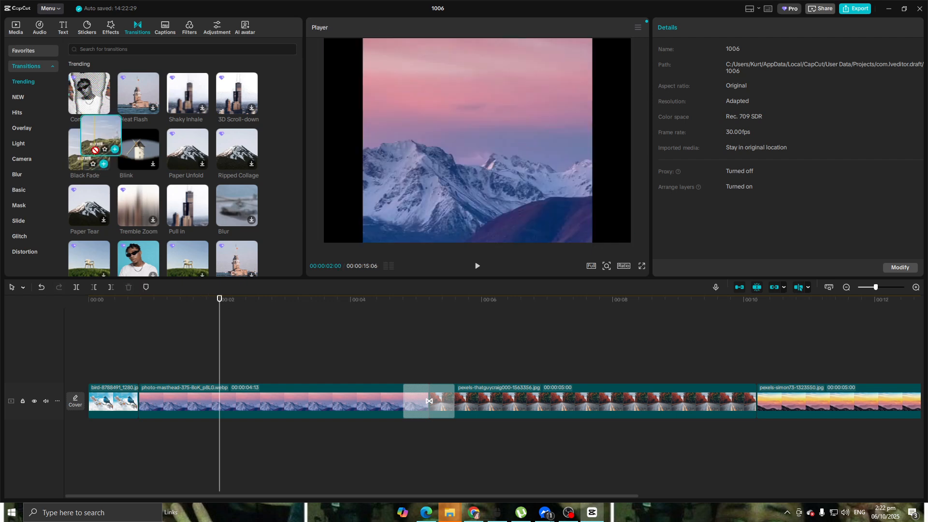
drag(133, 405, 134, 405)
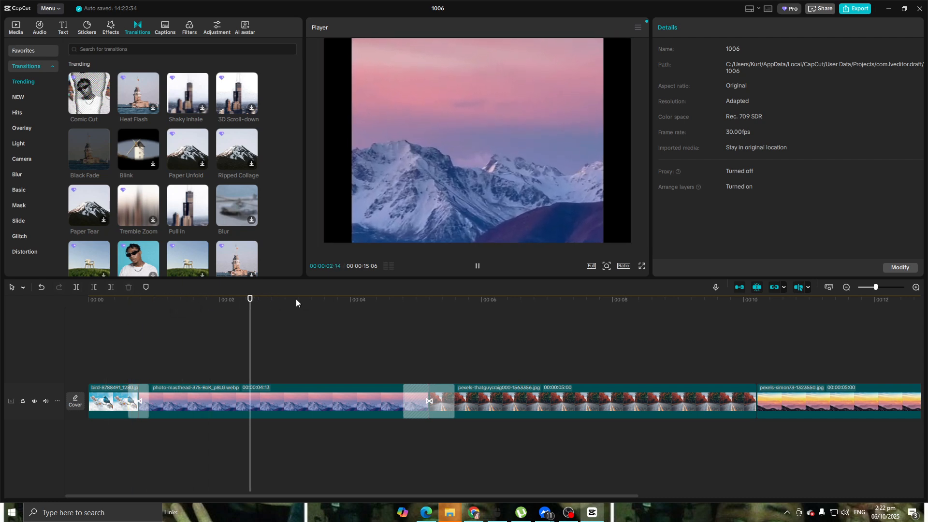
key(space)
Add a Black Fade transition between the autumn road clip and the sunset clip.
drag(93, 204, 758, 444)
drag(753, 402, 753, 403)
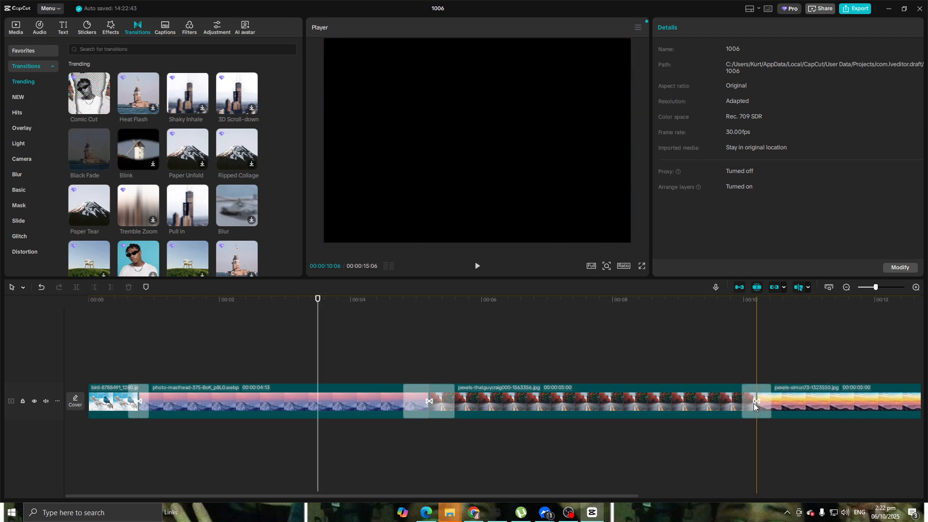
Play back the Black Fade transition between the autumn road and sunset clips, starting from 00:00:09:09.
click(698, 400)
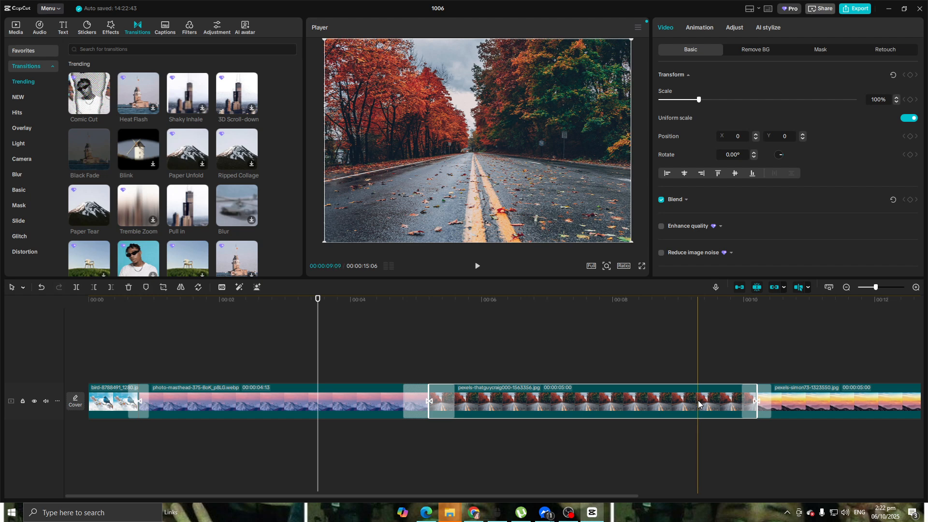
drag(317, 301, 698, 331)
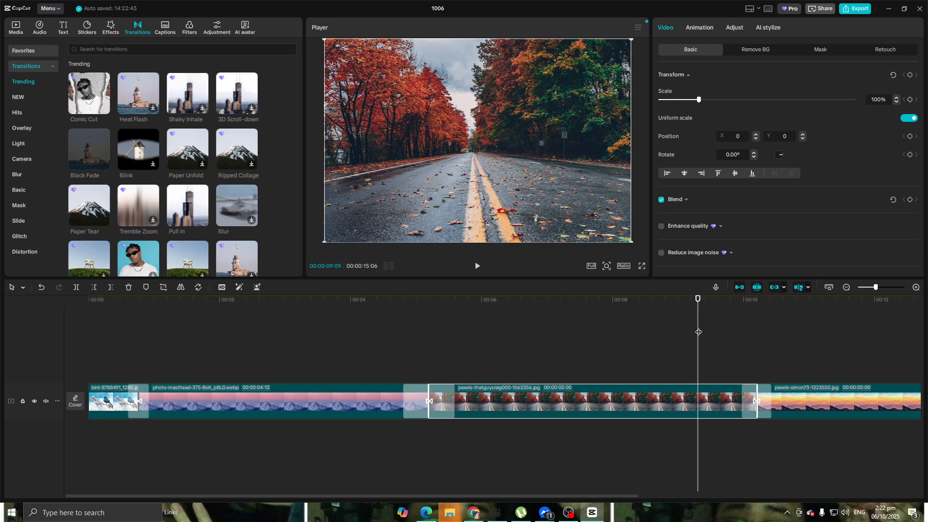
drag(432, 496, 512, 487)
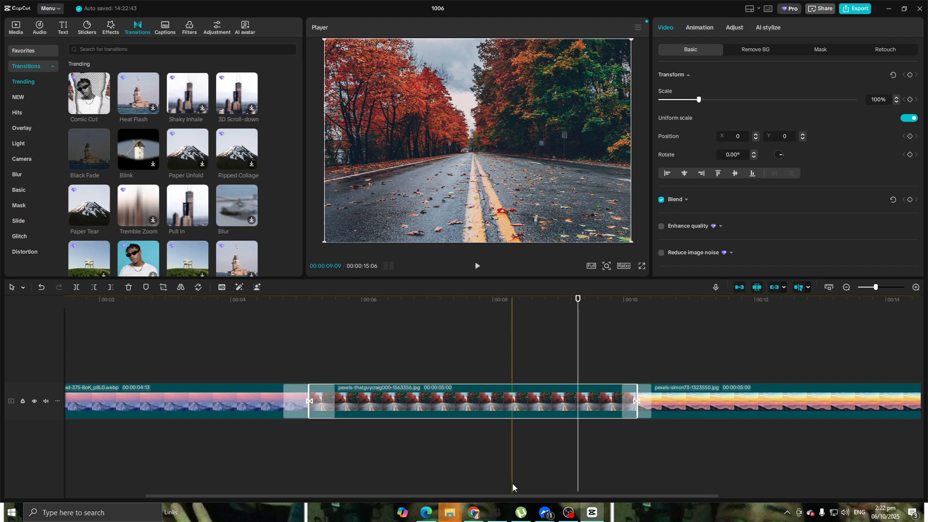
click(478, 266)
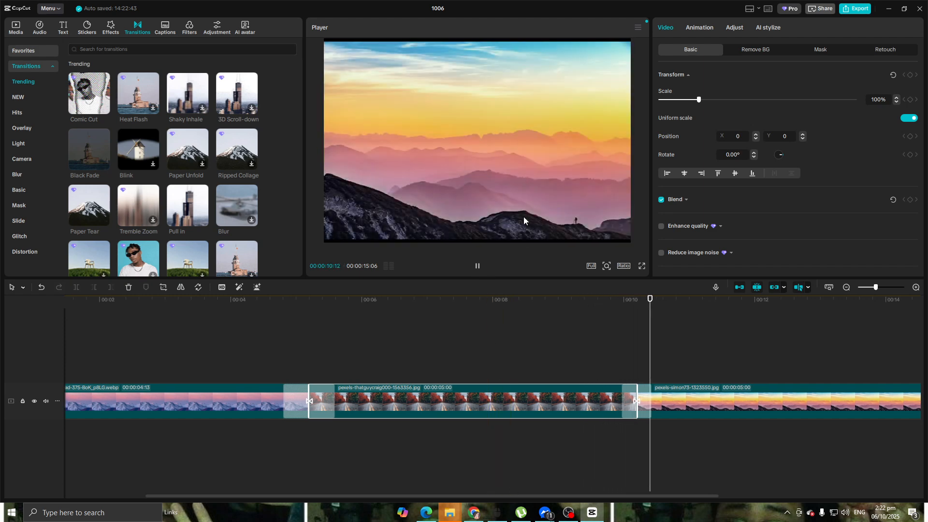
scroll(677, 402, down, 3)
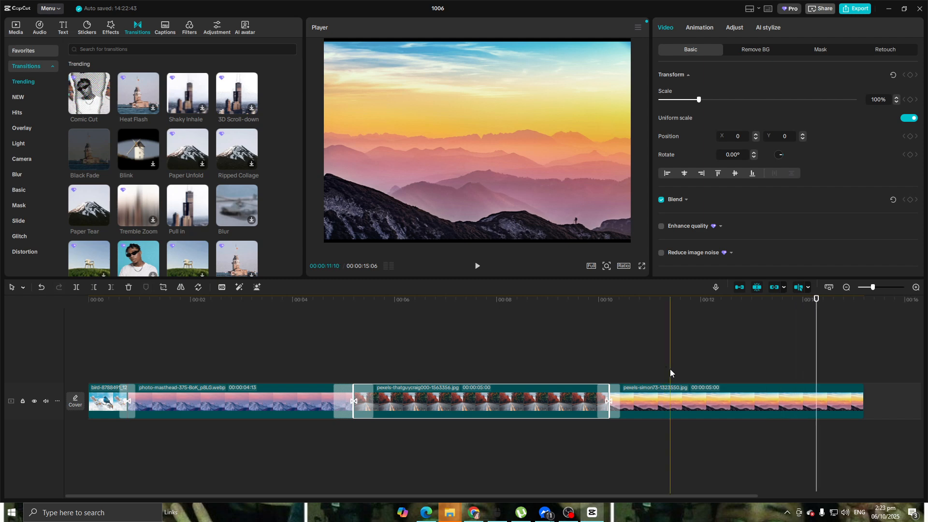
click(544, 334)
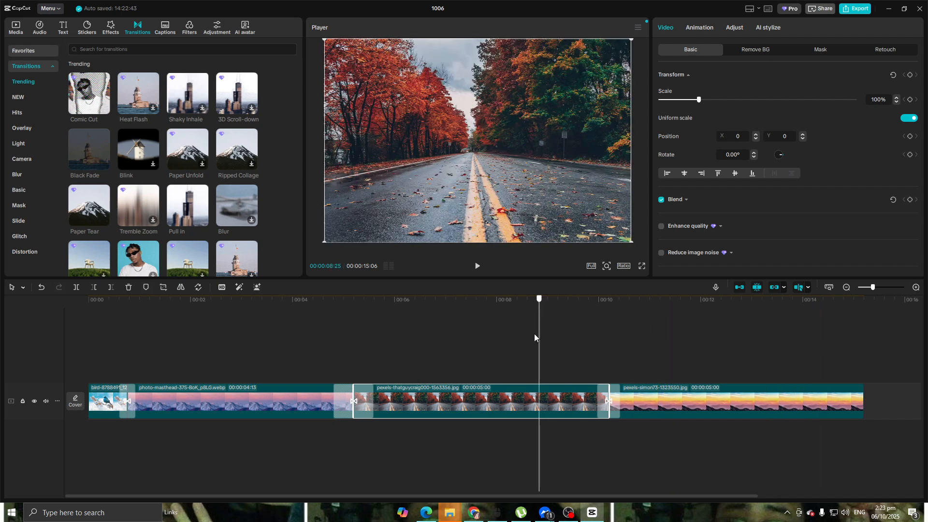
Browse the Trending transitions and preview Card Unfold, App Switch and Black Fade.
scroll(181, 196, down, 10)
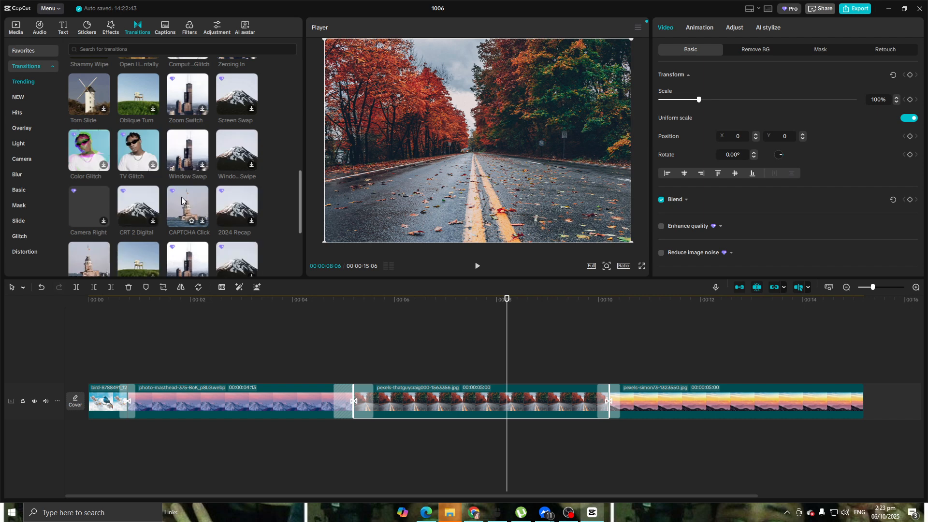
scroll(181, 196, down, 5)
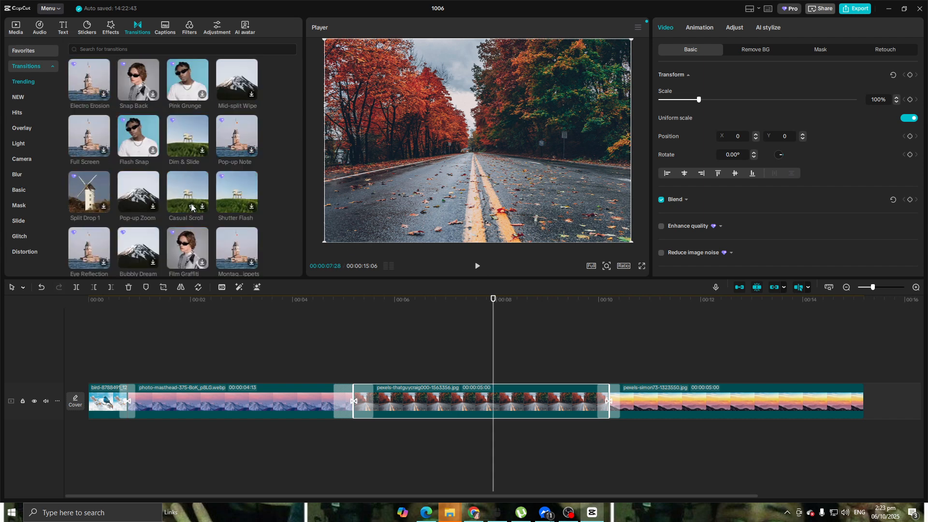
scroll(191, 207, down, 3)
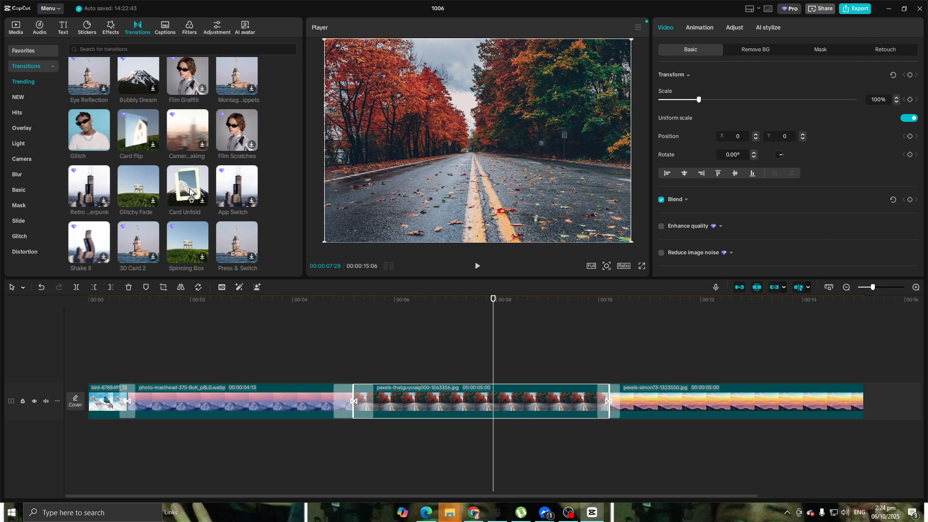
click(190, 192)
click(235, 189)
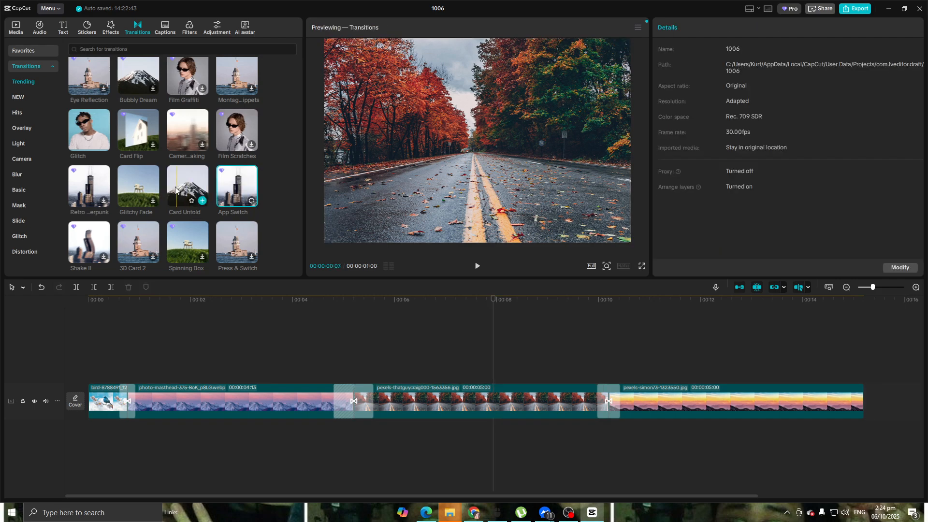
scroll(139, 191, up, 18)
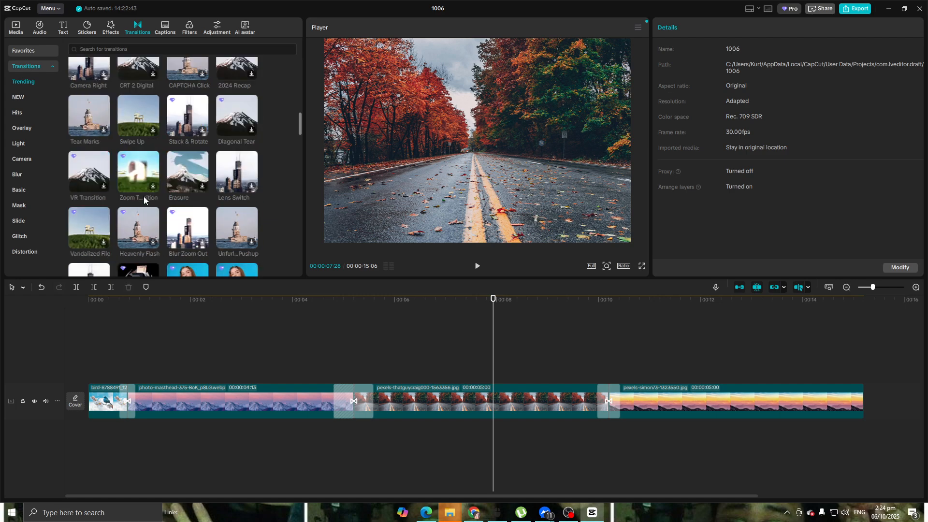
scroll(138, 197, up, 5)
click(86, 141)
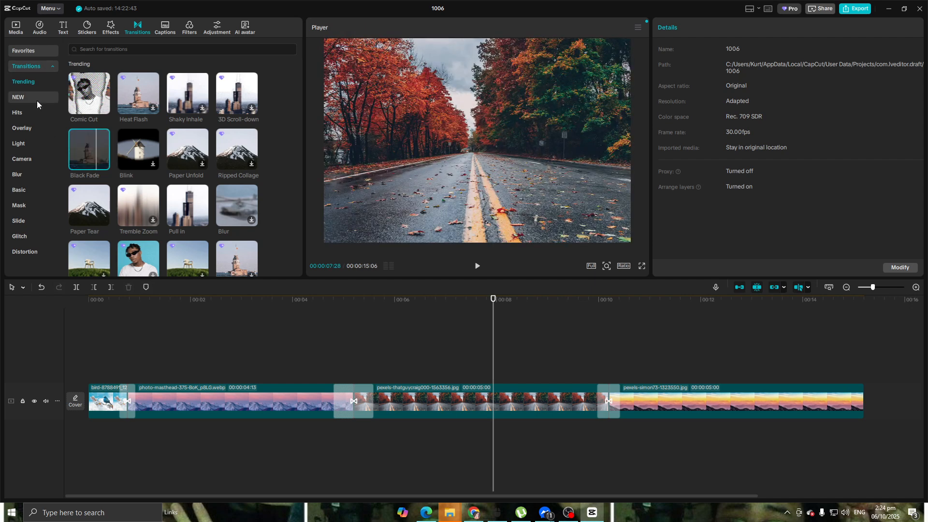
Look through the NEW, Overlay, Camera, Blur and Mask transition categories, ending back at Trending.
click(33, 100)
click(36, 129)
click(40, 157)
click(42, 175)
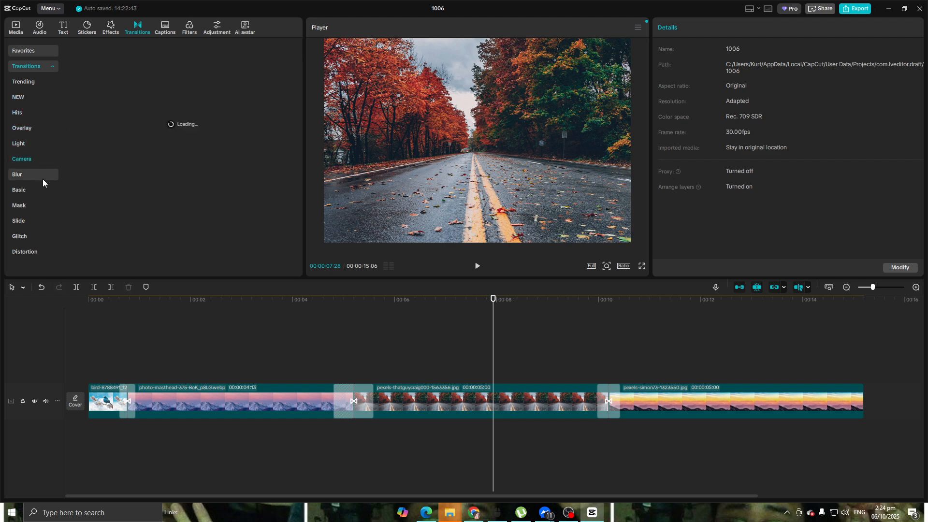
click(41, 207)
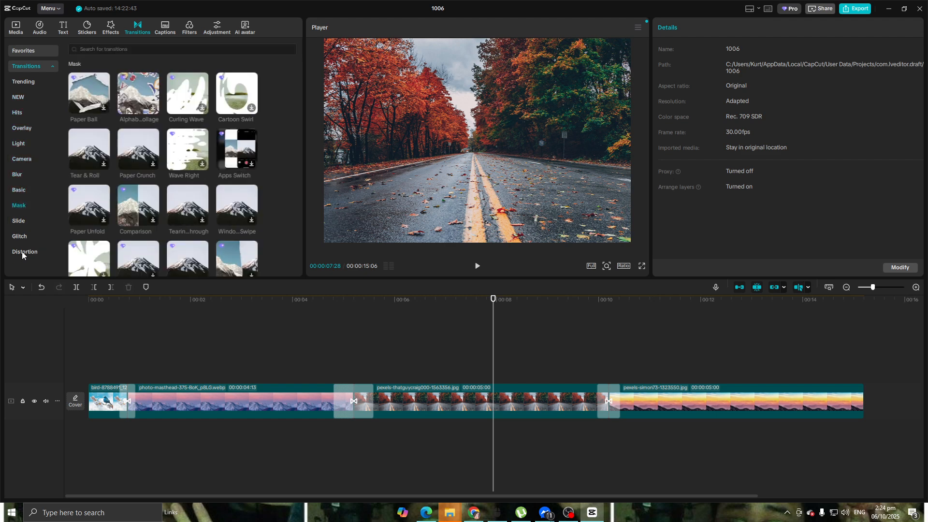
click(21, 85)
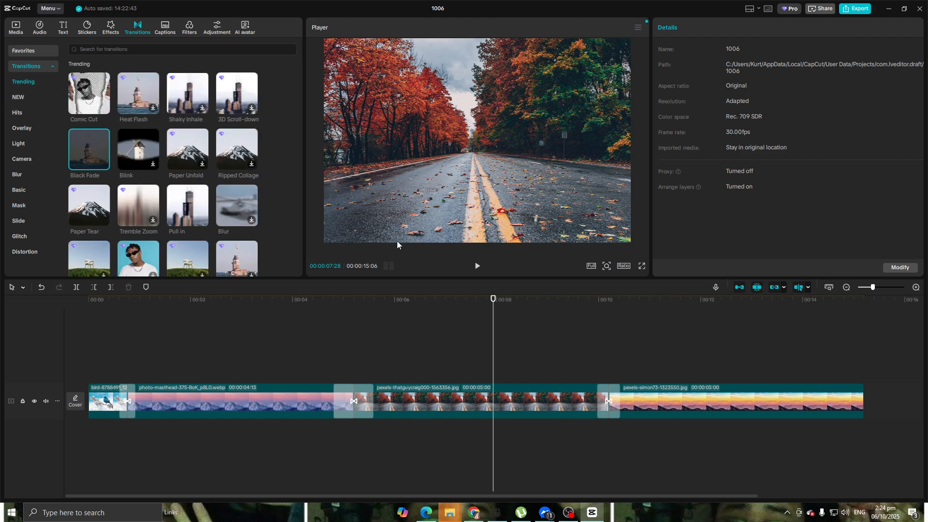